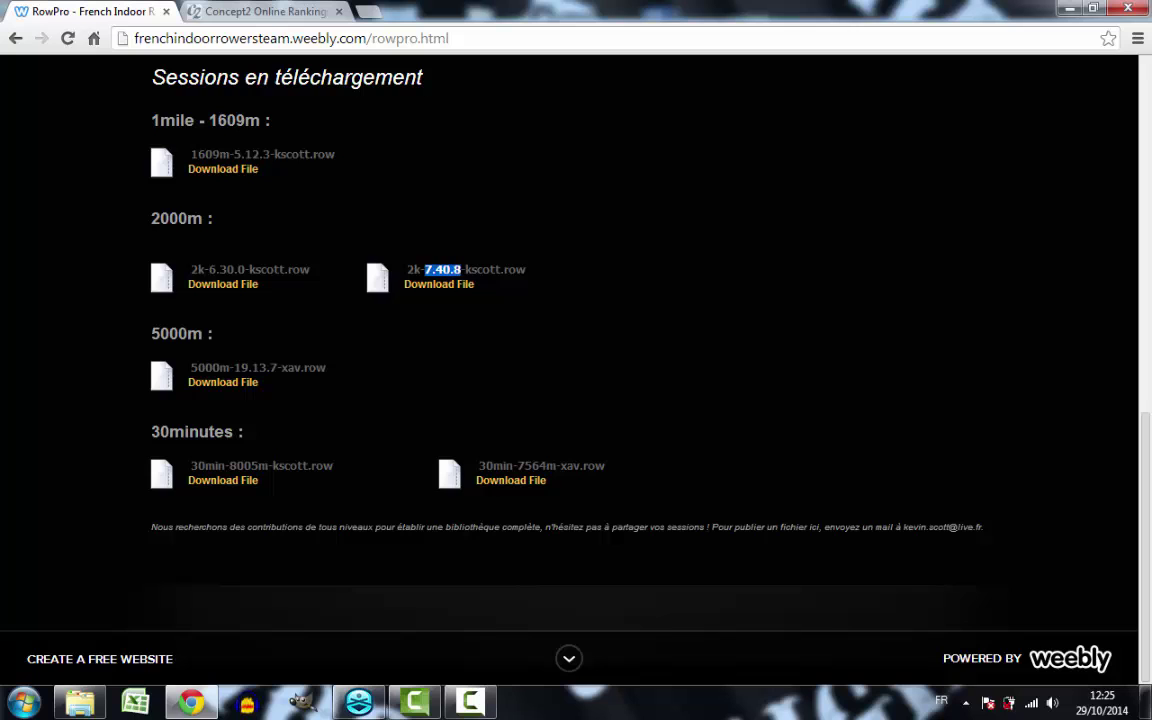
Switch to the Concept2 rankings page and display the 2015 indoor rower ranking for 6,000 meters, heavyweight, all ages and genders
{"action": "left_click", "coordinate": [268, 11]}
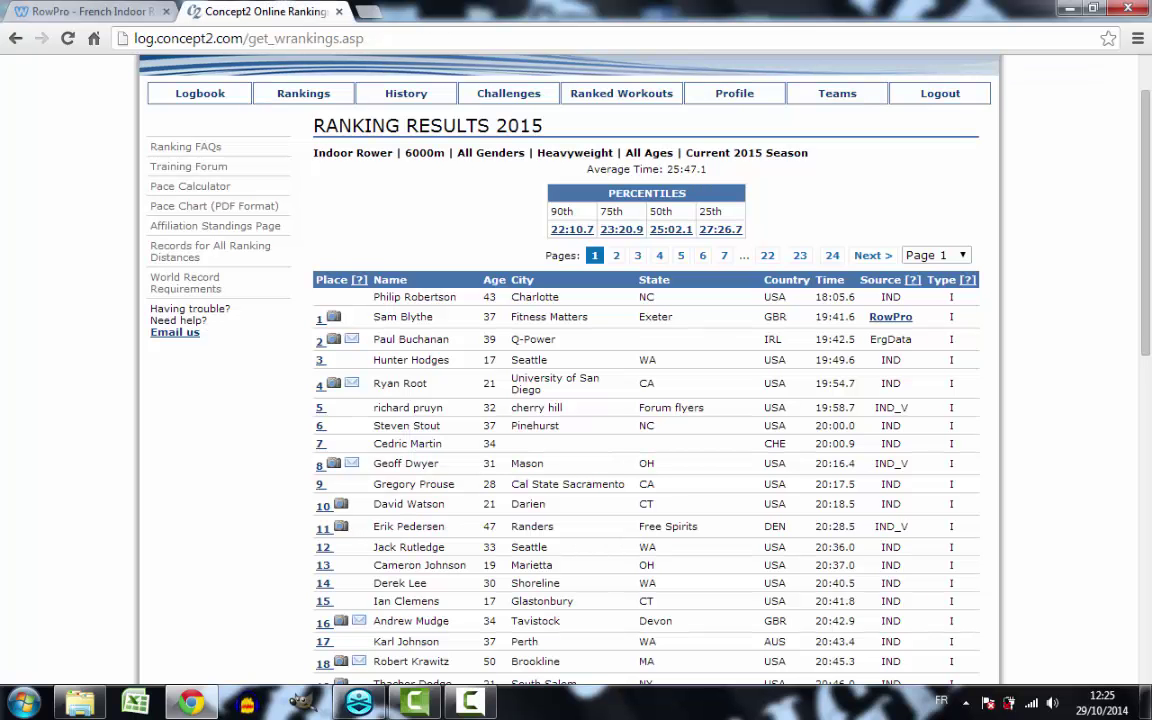
{"action": "scroll", "coordinate": [660, 265], "scroll_direction": "up", "scroll_amount": 1}
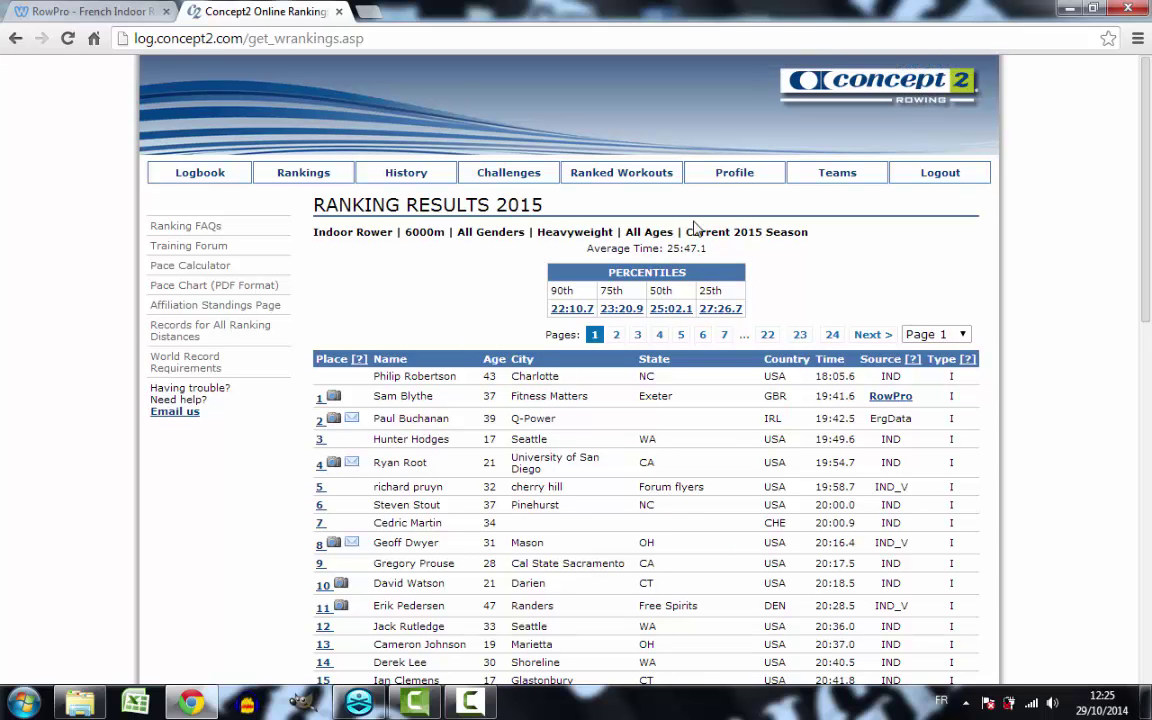
{"action": "left_click", "coordinate": [313, 174]}
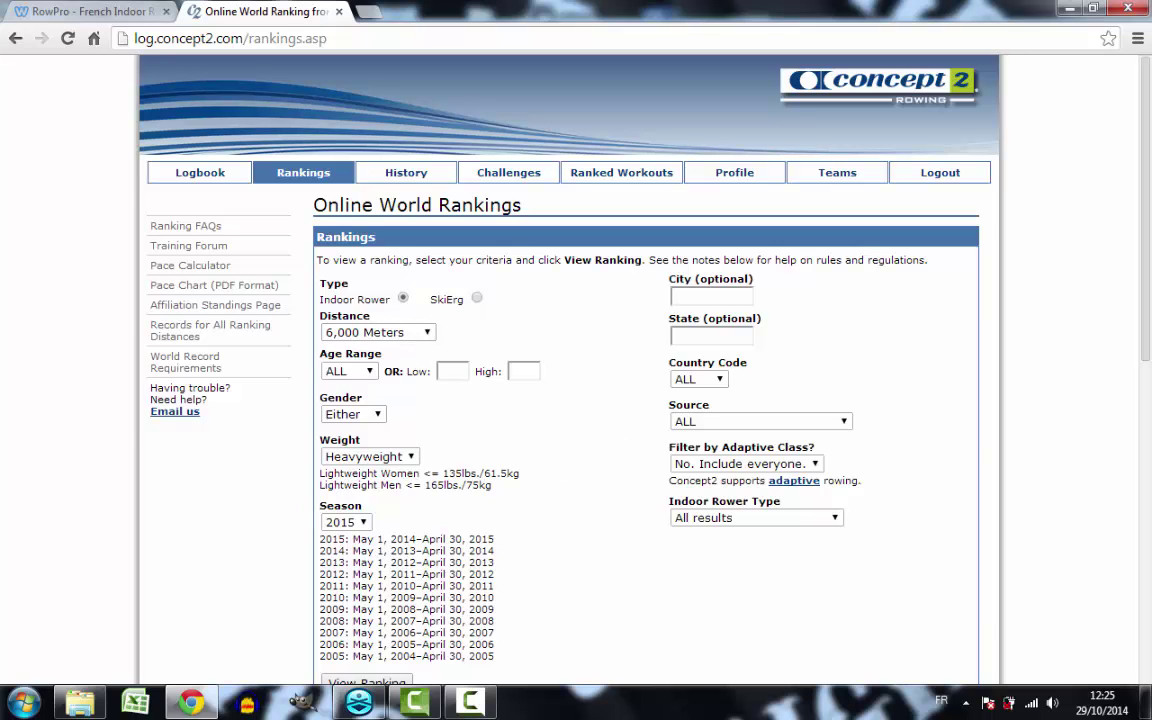
{"action": "scroll", "coordinate": [424, 283], "scroll_direction": "down", "scroll_amount": 3}
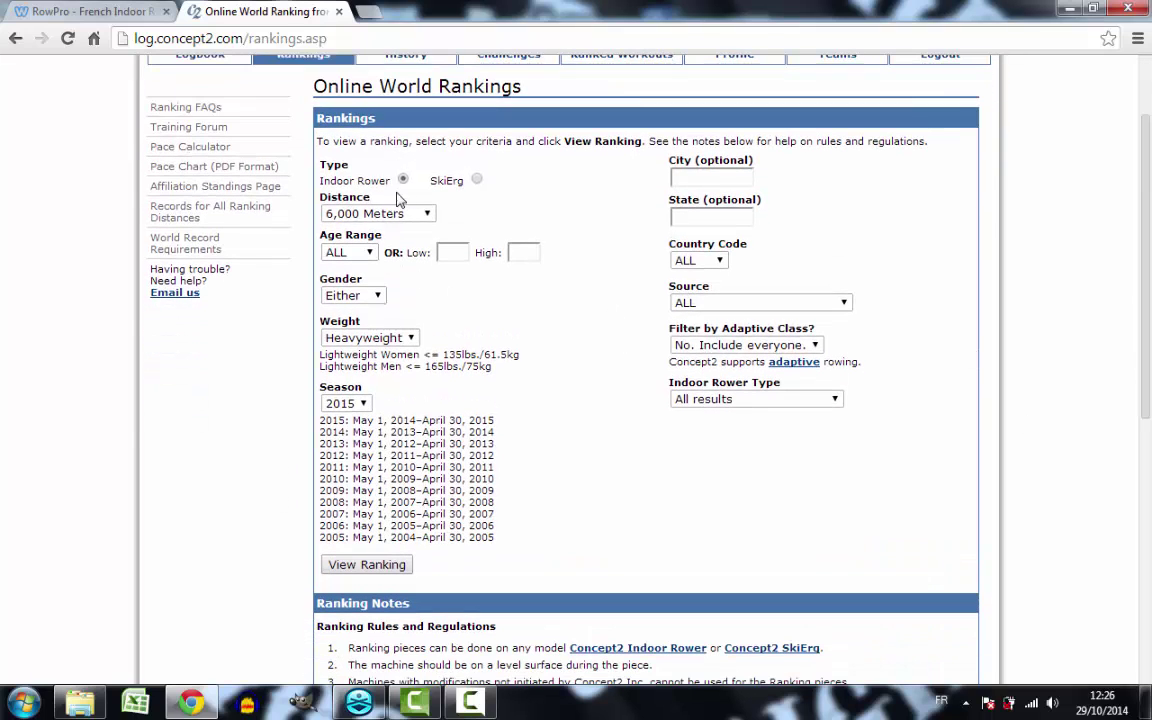
{"action": "left_click", "coordinate": [369, 566]}
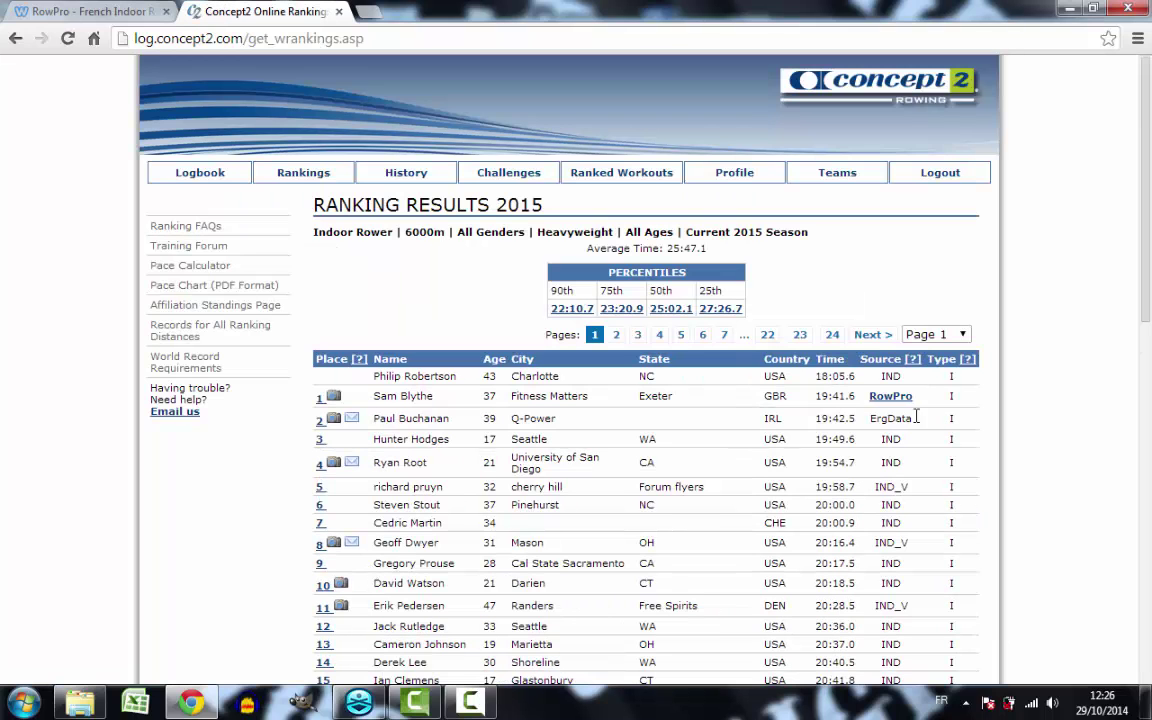
Examine the first page of ranking results for entries whose source is RowPro
{"action": "left_click", "coordinate": [1146, 604]}
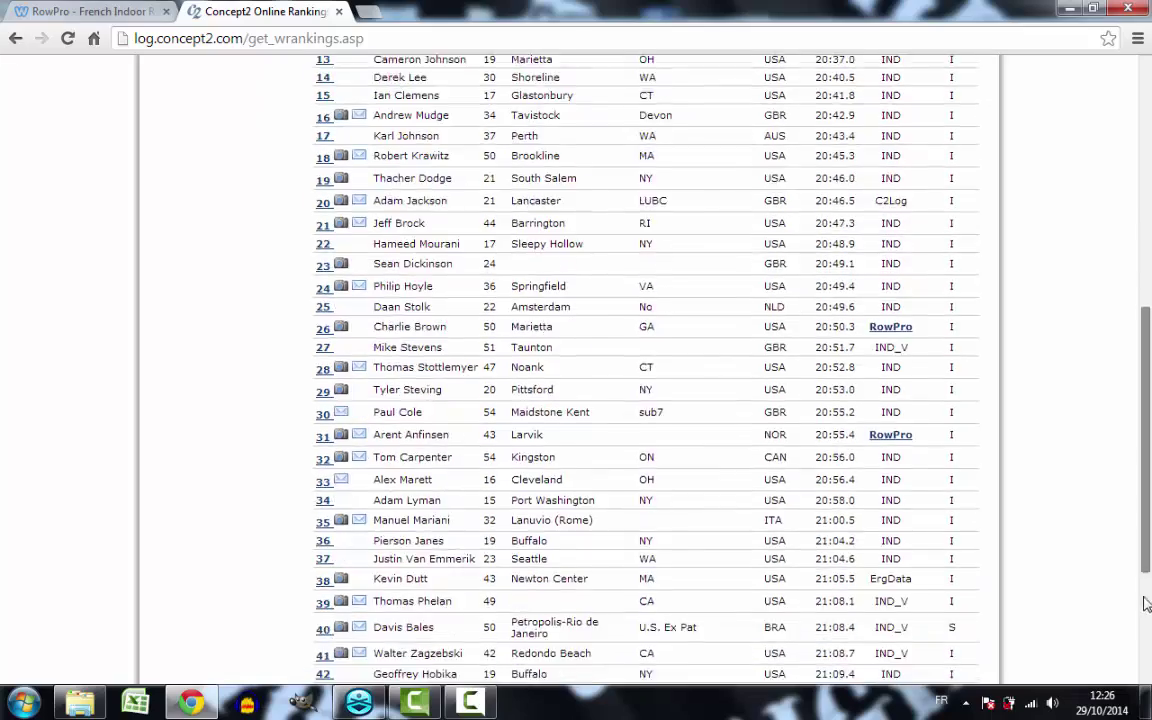
{"action": "scroll", "coordinate": [1146, 604], "scroll_direction": "down", "scroll_amount": 3}
{"action": "scroll", "coordinate": [1146, 620], "scroll_direction": "up", "scroll_amount": 2}
{"action": "scroll", "coordinate": [1148, 650], "scroll_direction": "down", "scroll_amount": 2}
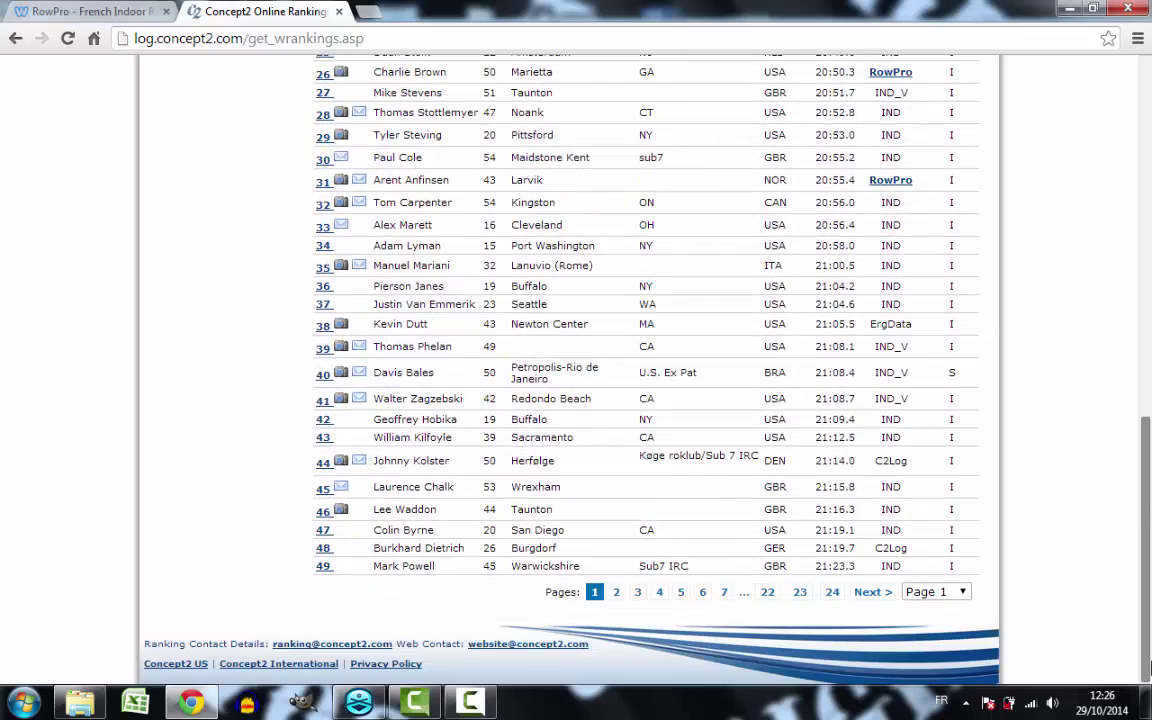
{"action": "scroll", "coordinate": [694, 545], "scroll_direction": "up", "scroll_amount": 3}
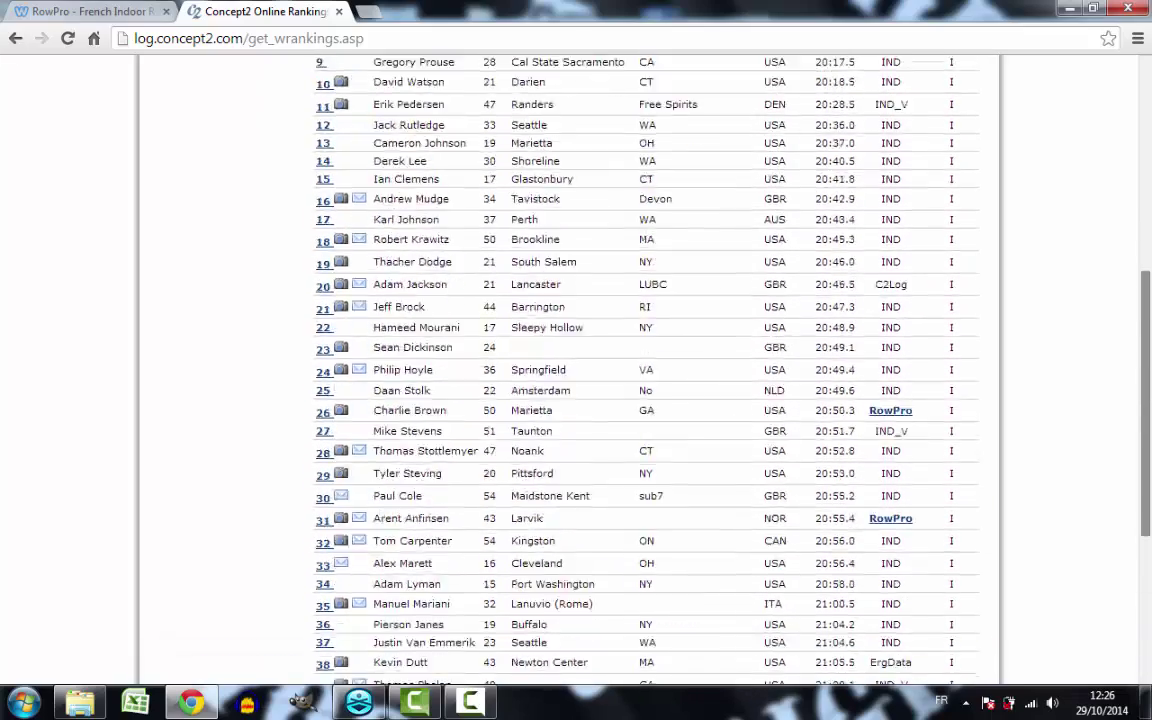
{"action": "scroll", "coordinate": [808, 298], "scroll_direction": "up", "scroll_amount": 4}
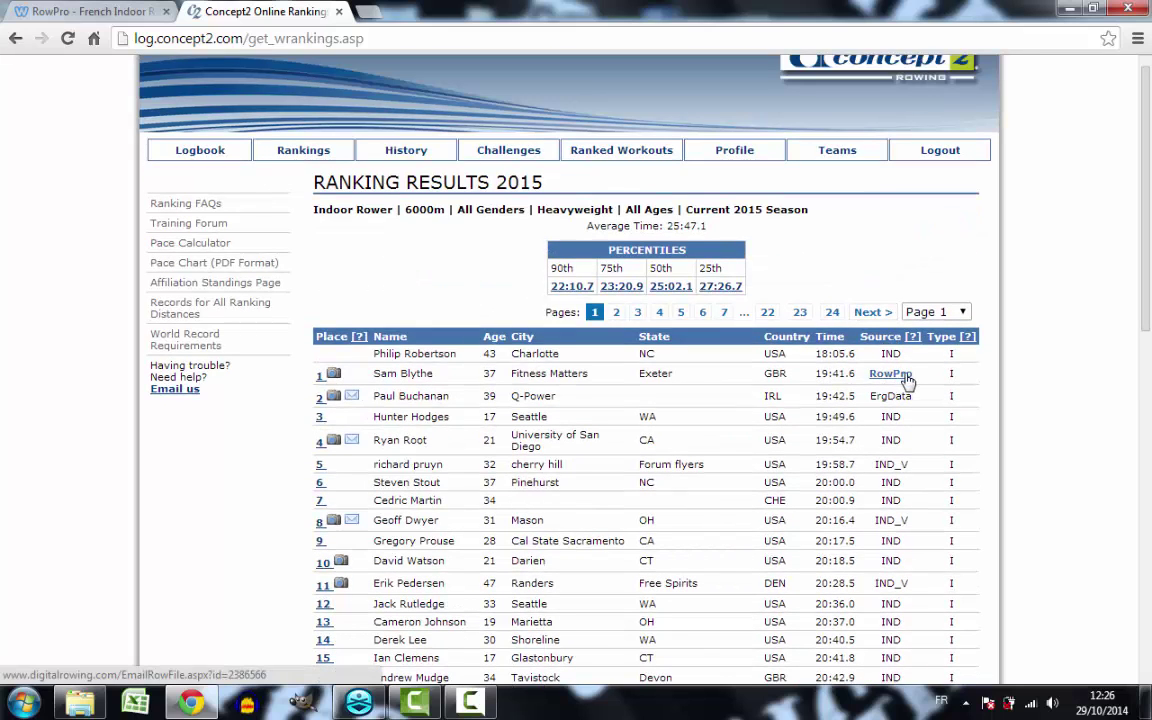
{"action": "left_click_drag", "start_coordinate": [1148, 255], "coordinate": [1150, 412]}
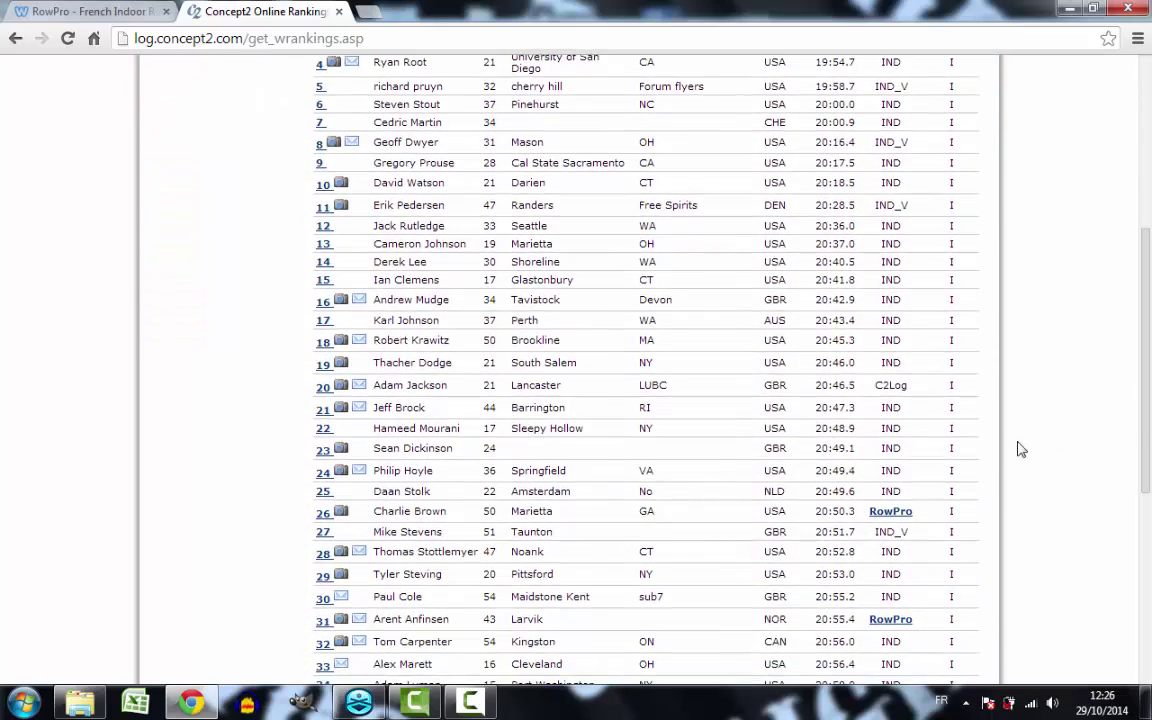
Open the rowfile request page of the RowPro entry in 26th place and go to its e-mail address field
{"action": "left_click", "coordinate": [892, 512]}
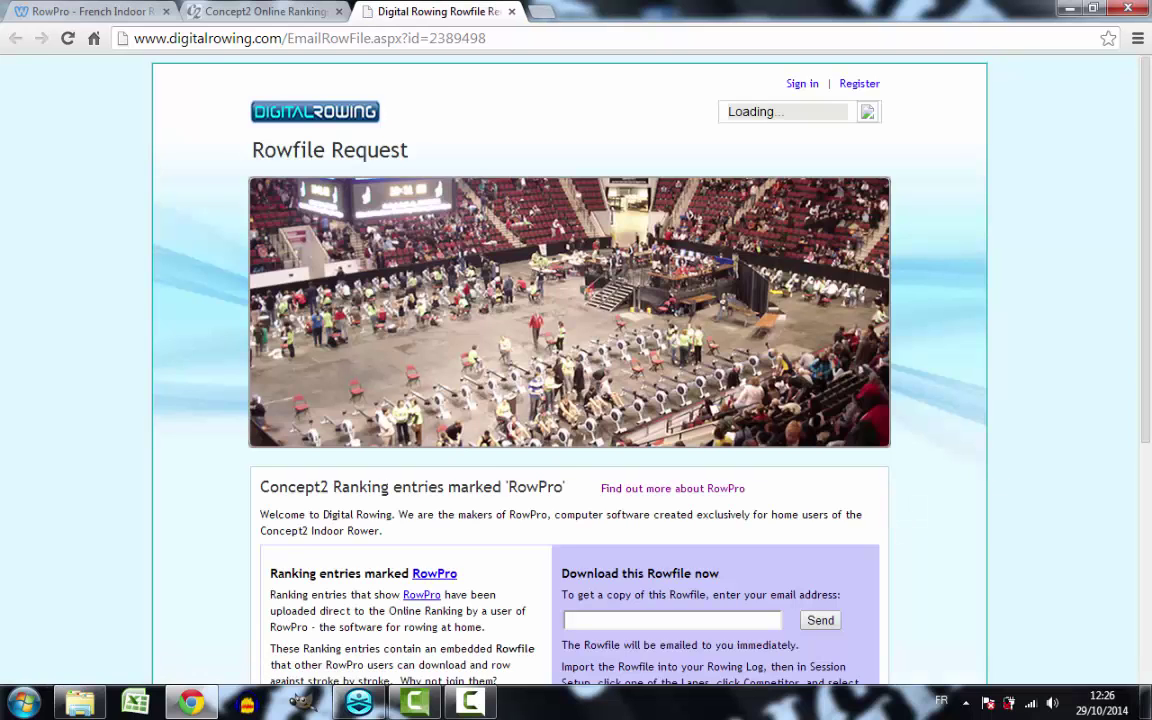
{"action": "scroll", "coordinate": [895, 522], "scroll_direction": "down", "scroll_amount": 3}
{"action": "scroll", "coordinate": [812, 386], "scroll_direction": "down", "scroll_amount": 3}
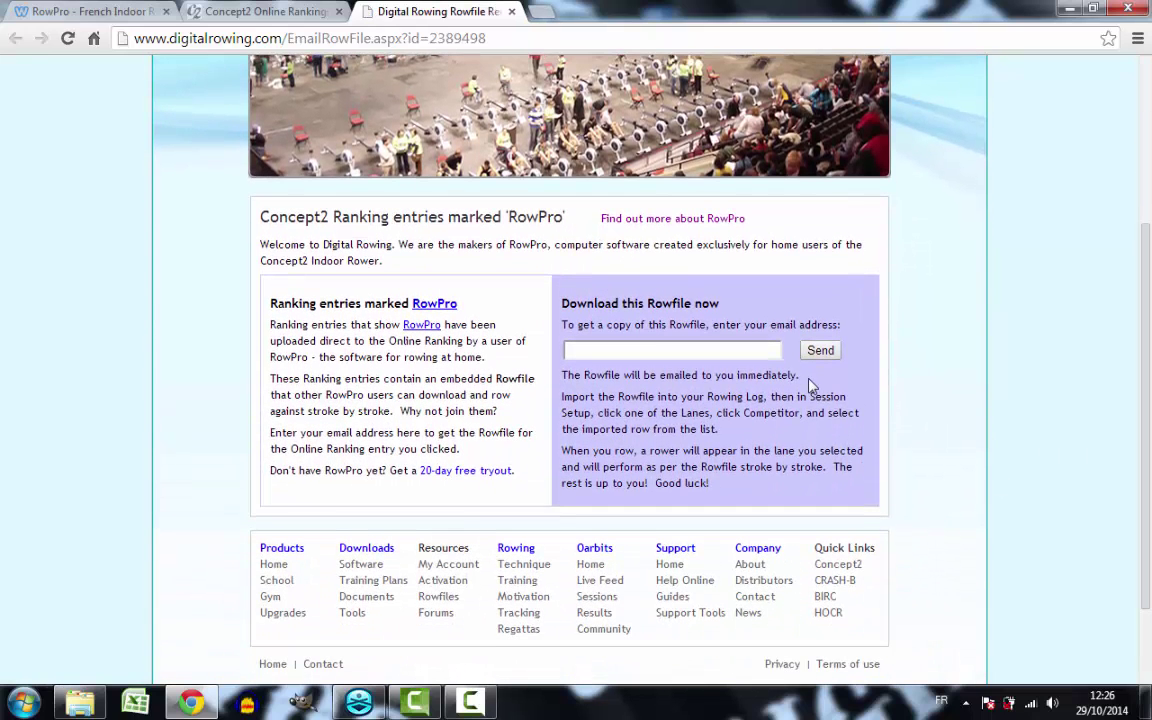
{"action": "left_click", "coordinate": [750, 357]}
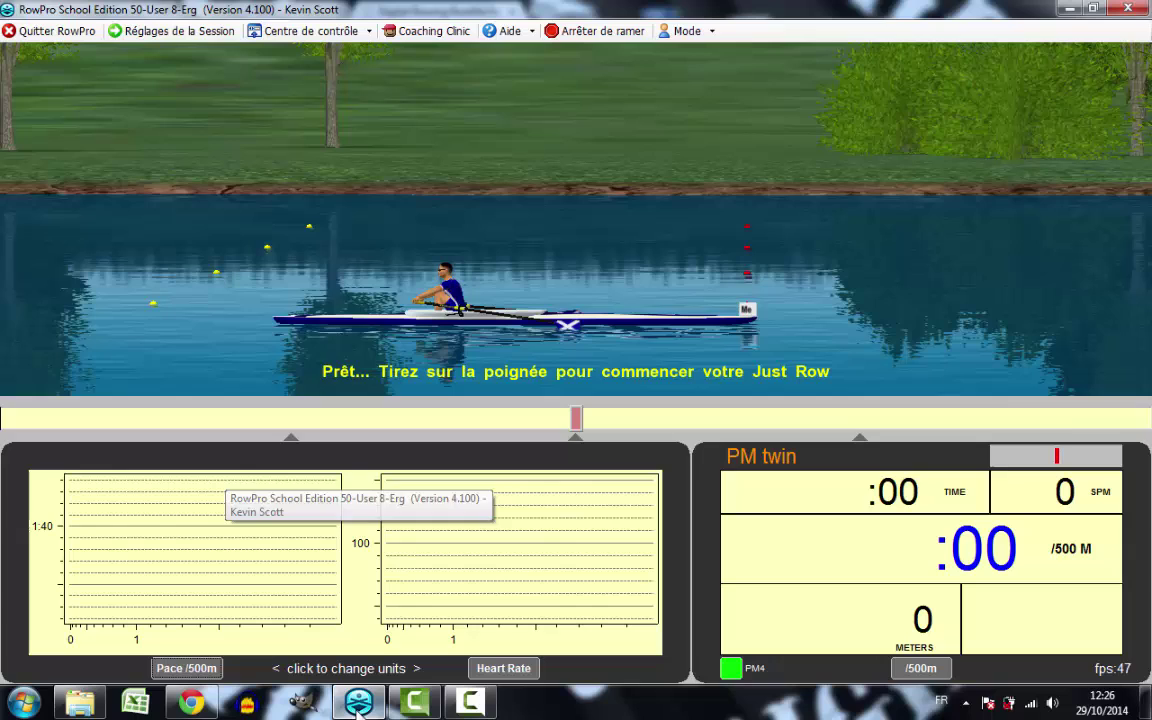
Switch to RowPro and open the training log (Carnet d'entraînement) in the control centre
{"action": "left_click", "coordinate": [358, 706]}
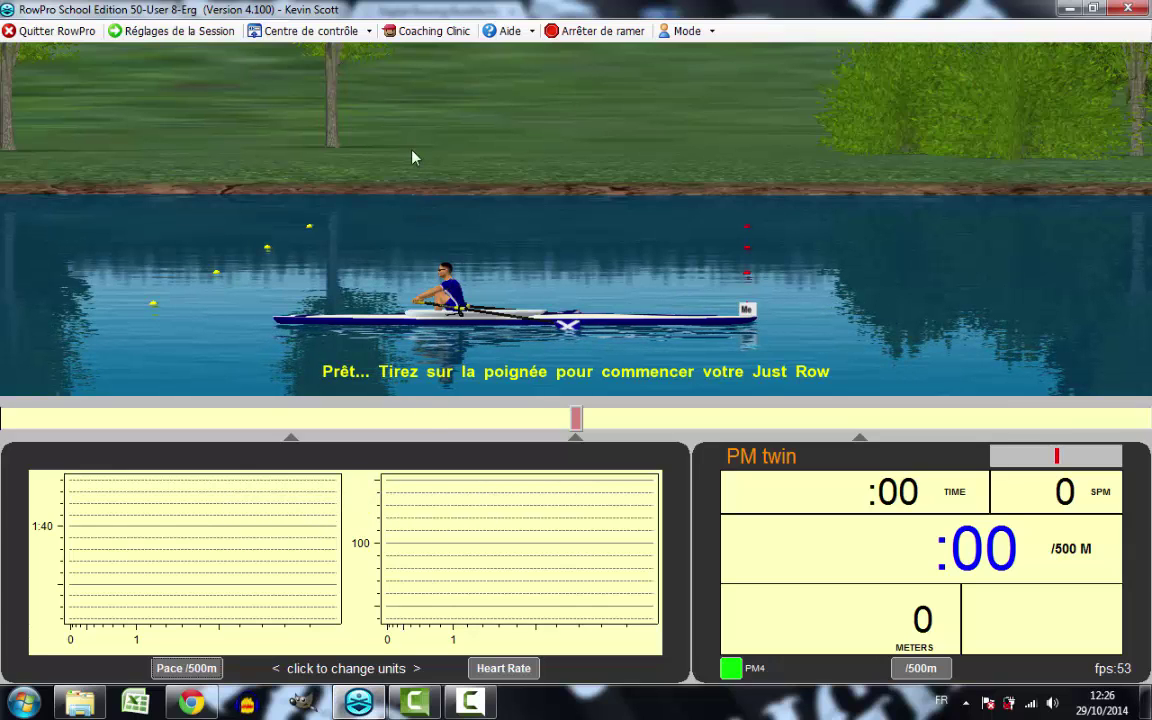
{"action": "left_click", "coordinate": [369, 31]}
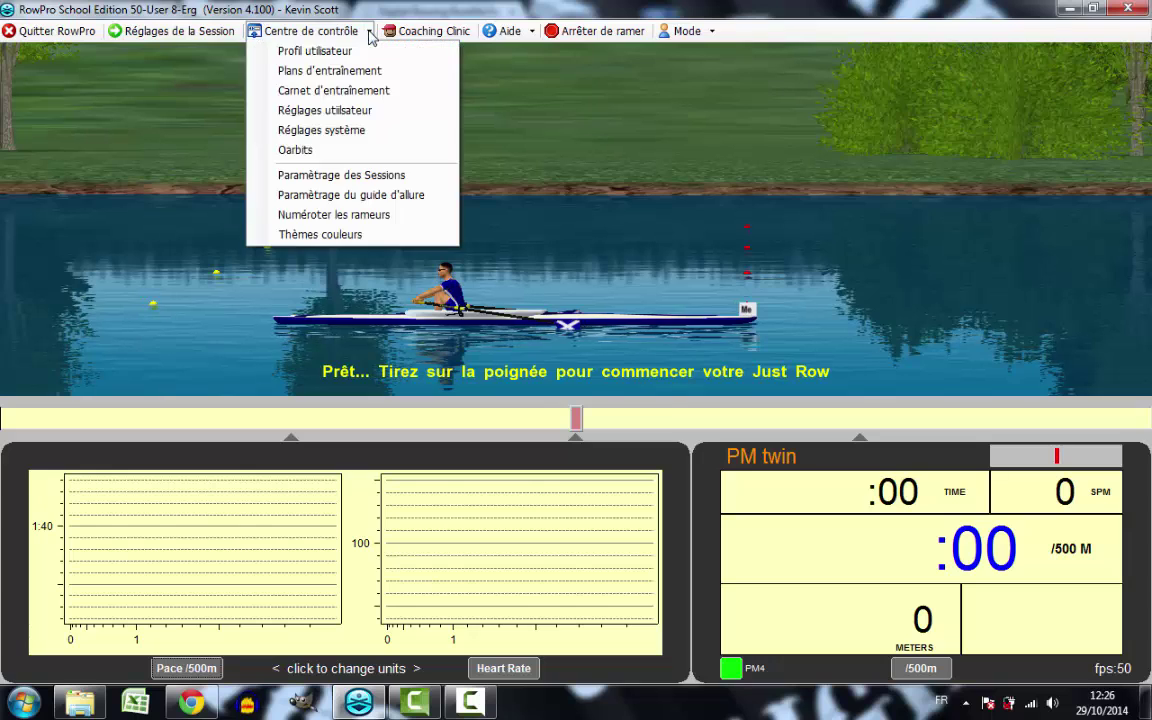
{"action": "left_click", "coordinate": [360, 88]}
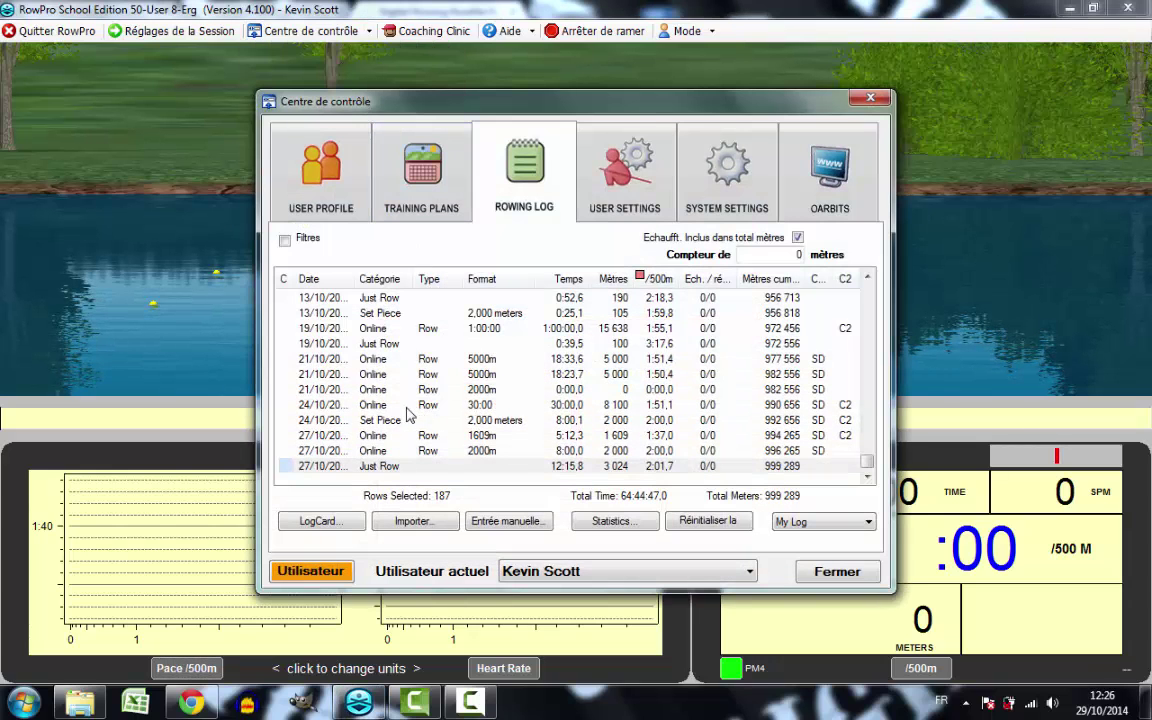
Import the 1609m-5.16.9 competitor RowFile from the competiteurs Rowpro folder and close the control centre
{"action": "left_click", "coordinate": [416, 523]}
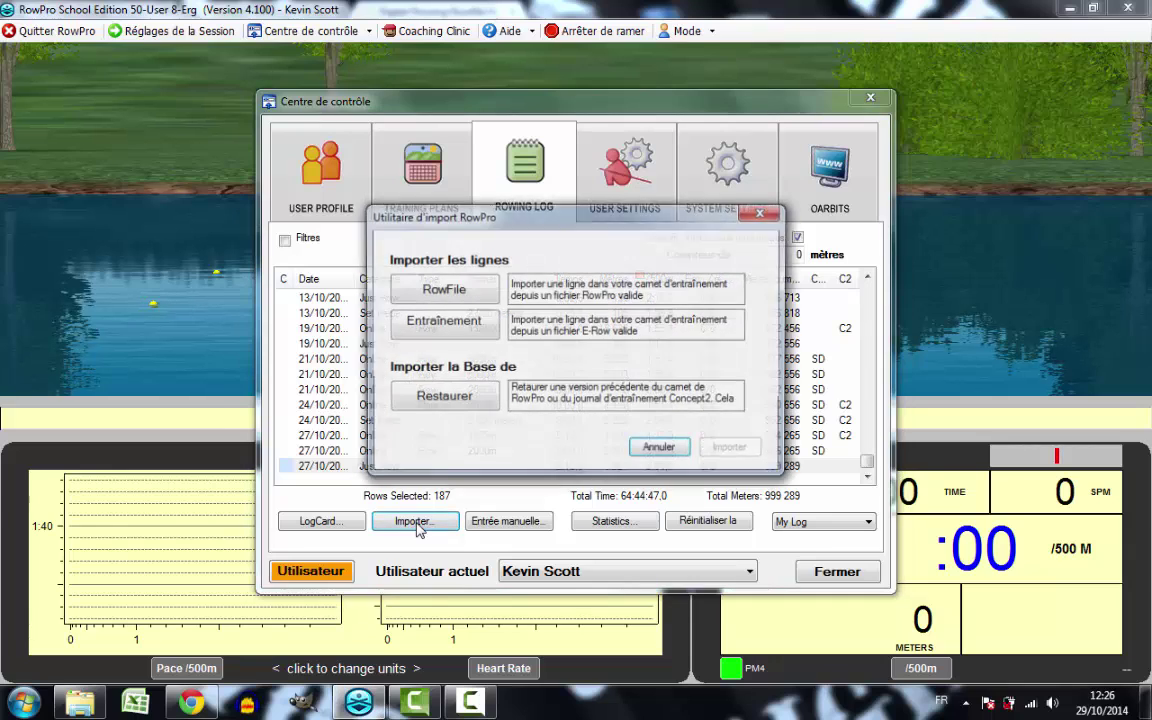
{"action": "left_click", "coordinate": [465, 302]}
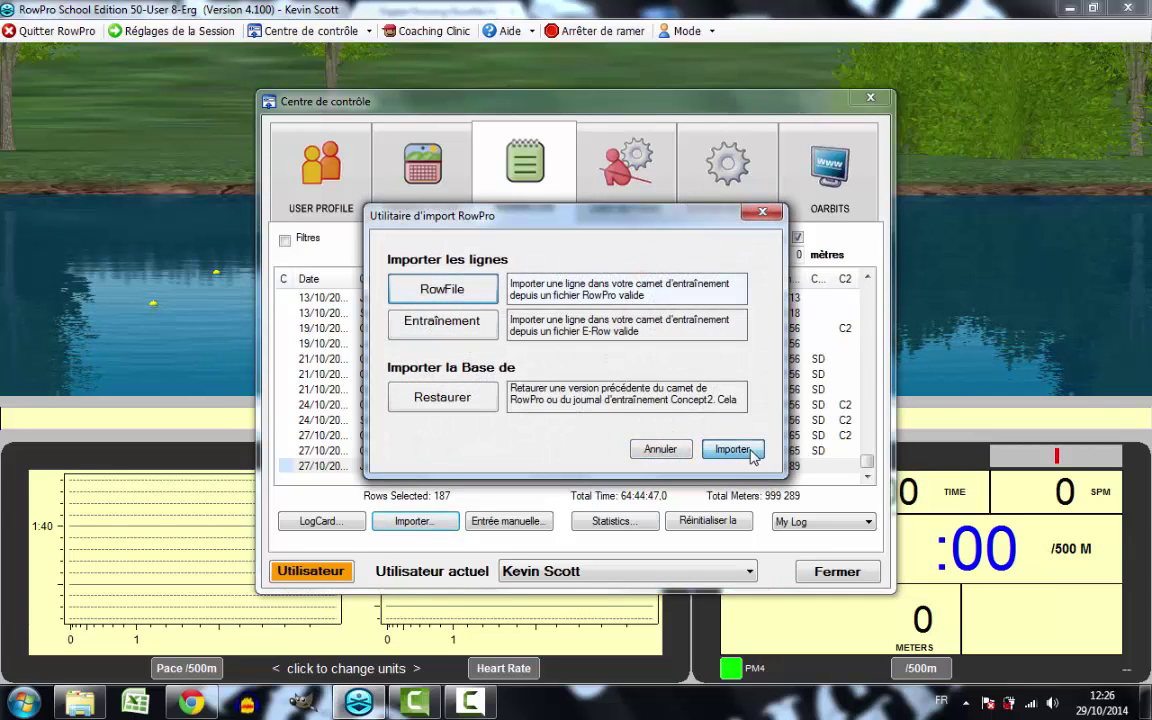
{"action": "left_click", "coordinate": [733, 450]}
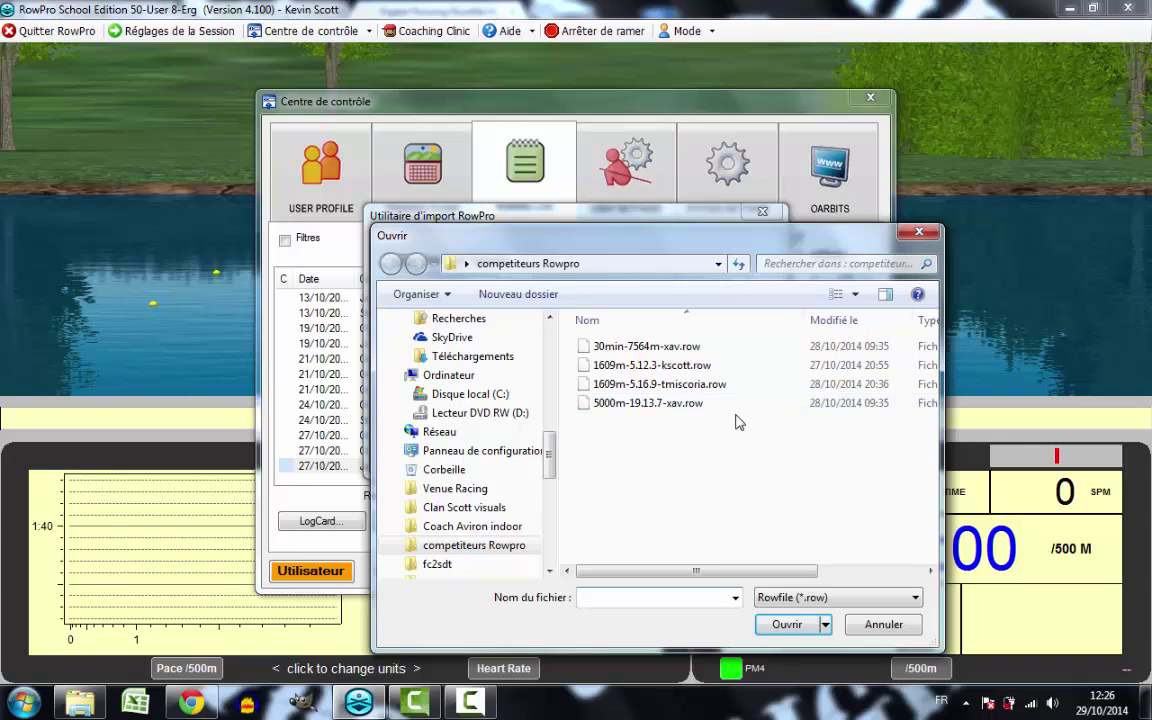
{"action": "left_click", "coordinate": [683, 394]}
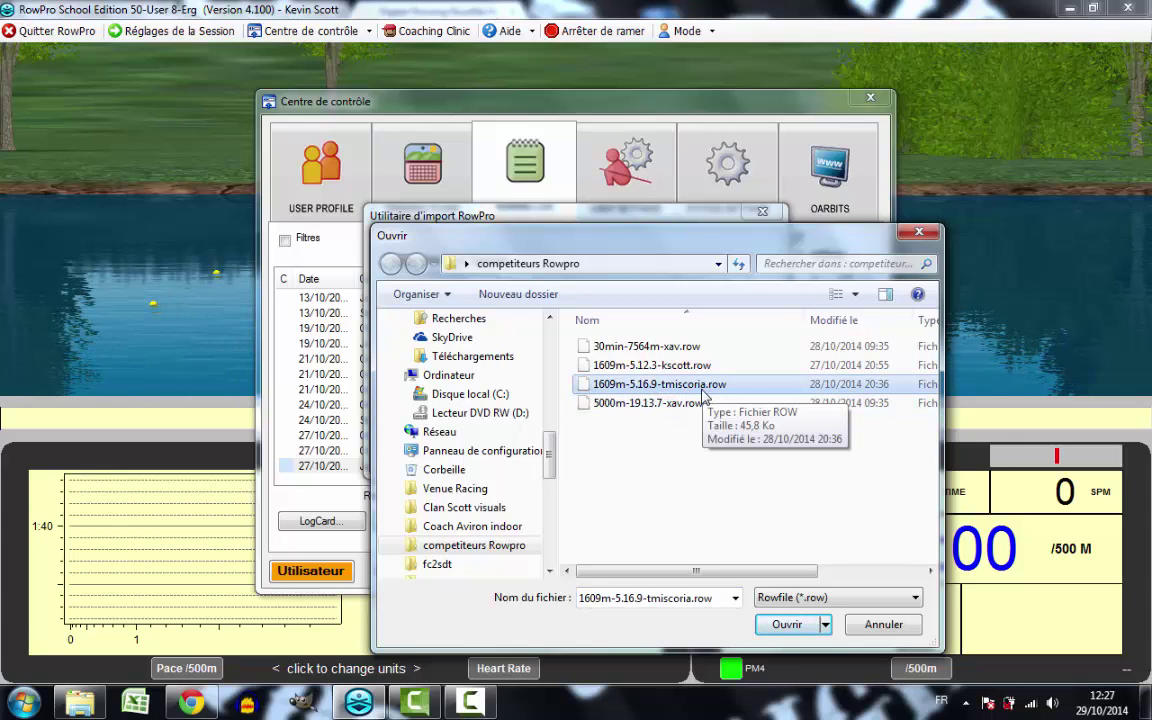
{"action": "left_click", "coordinate": [786, 624]}
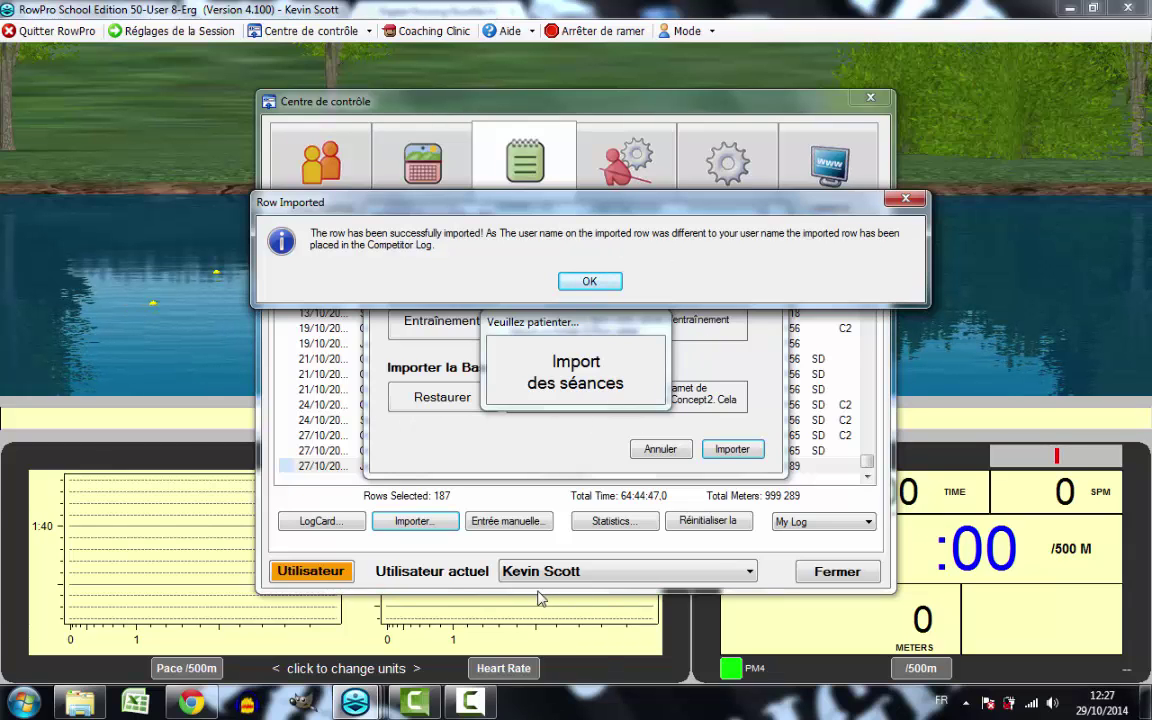
{"action": "left_click", "coordinate": [590, 281]}
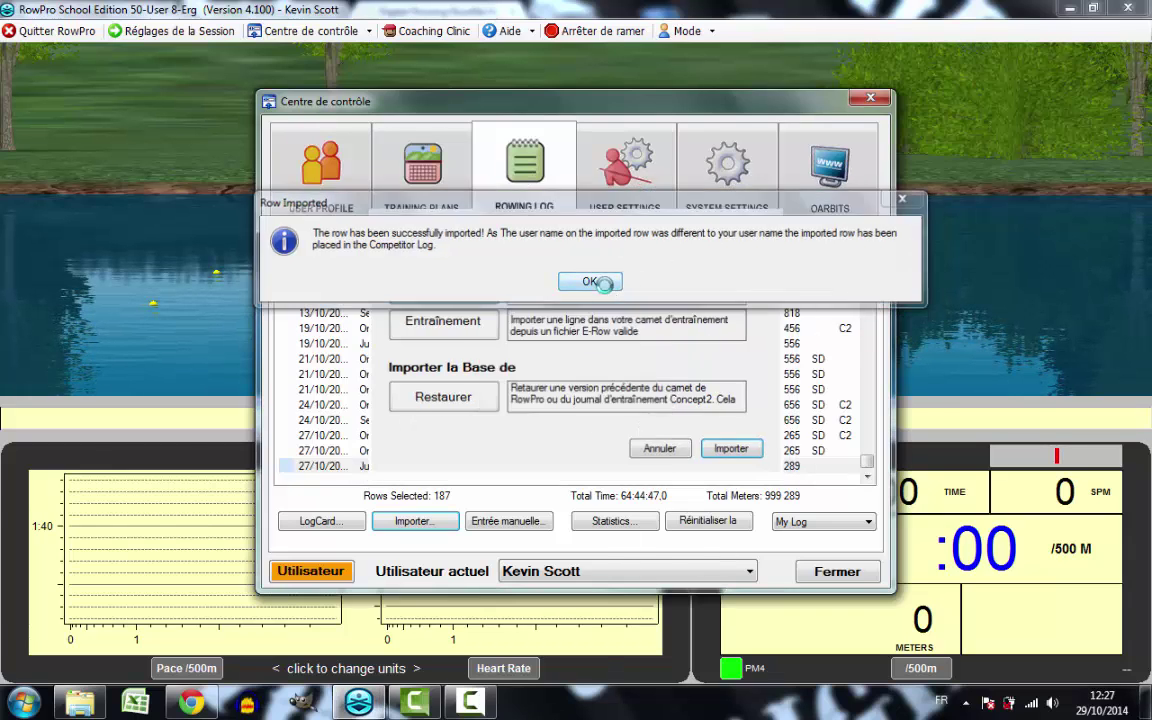
{"action": "left_click", "coordinate": [848, 581]}
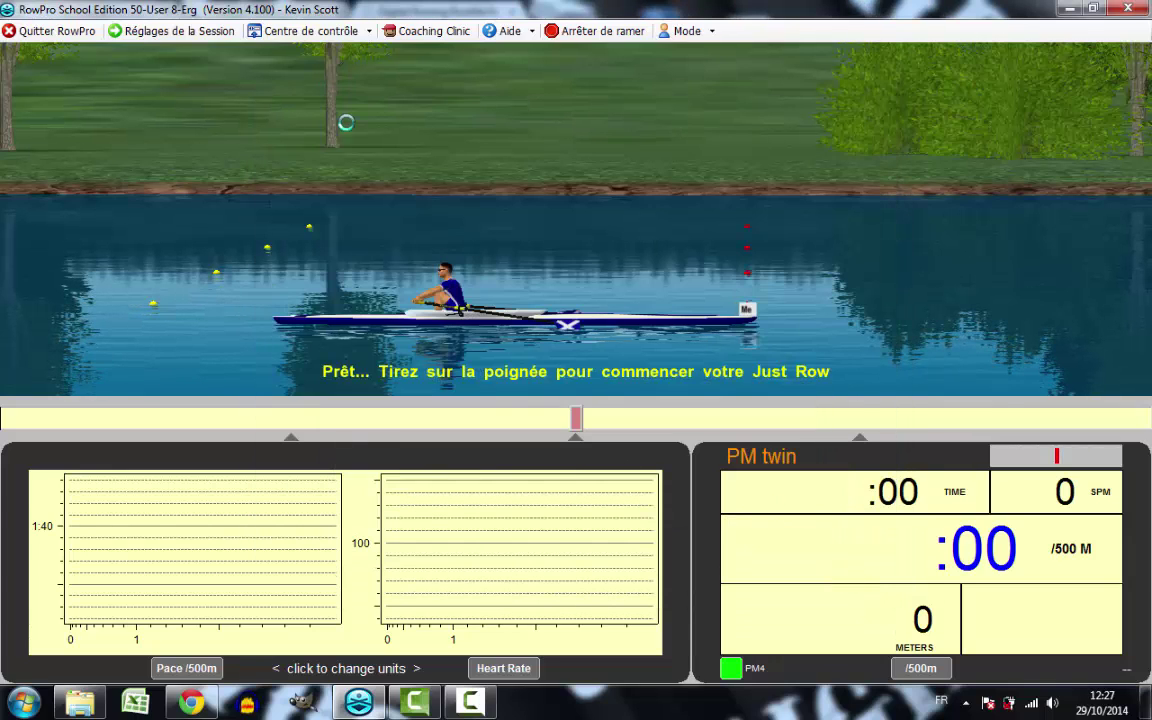
Open the session settings and look through the distances and durations in the standard session list
{"action": "left_click", "coordinate": [204, 33]}
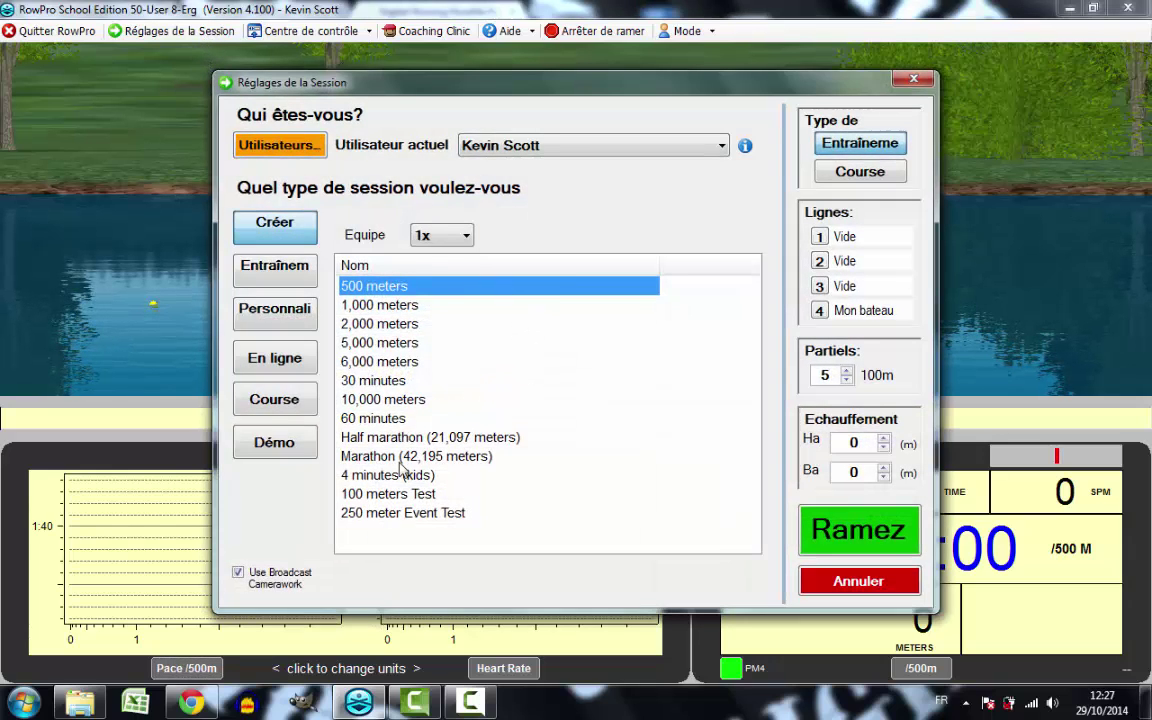
{"action": "left_click", "coordinate": [391, 512]}
{"action": "left_click", "coordinate": [392, 494]}
{"action": "left_click", "coordinate": [392, 475]}
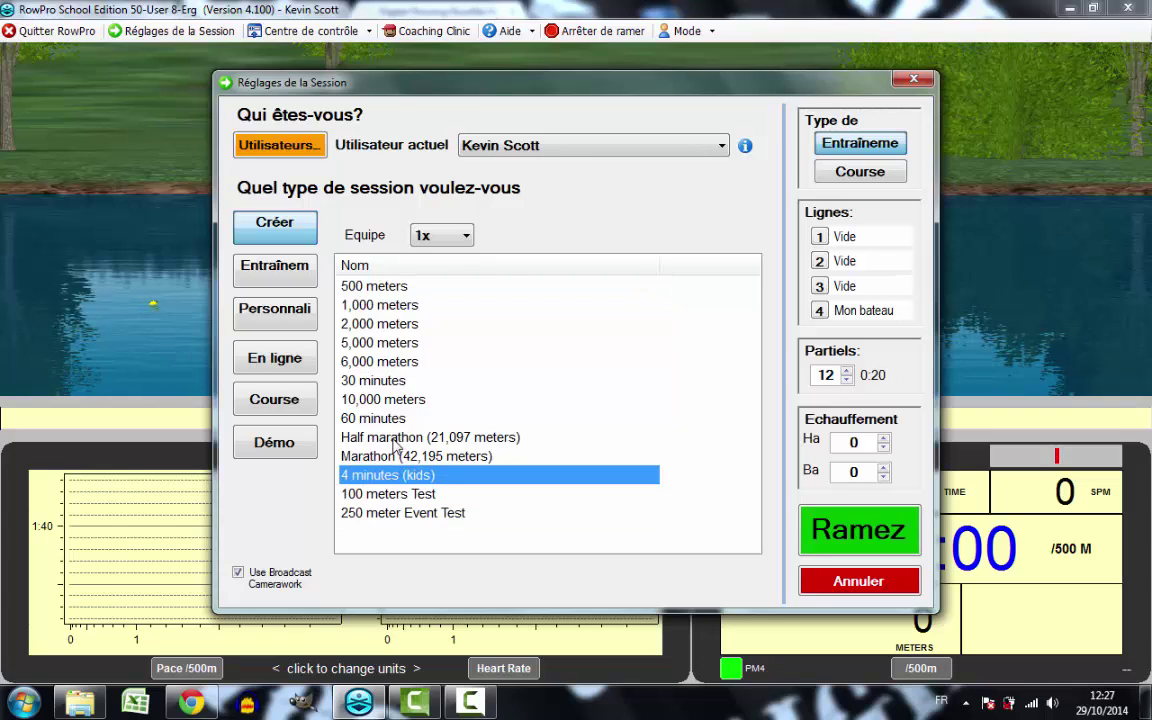
{"action": "left_click", "coordinate": [372, 418]}
{"action": "left_click", "coordinate": [378, 361]}
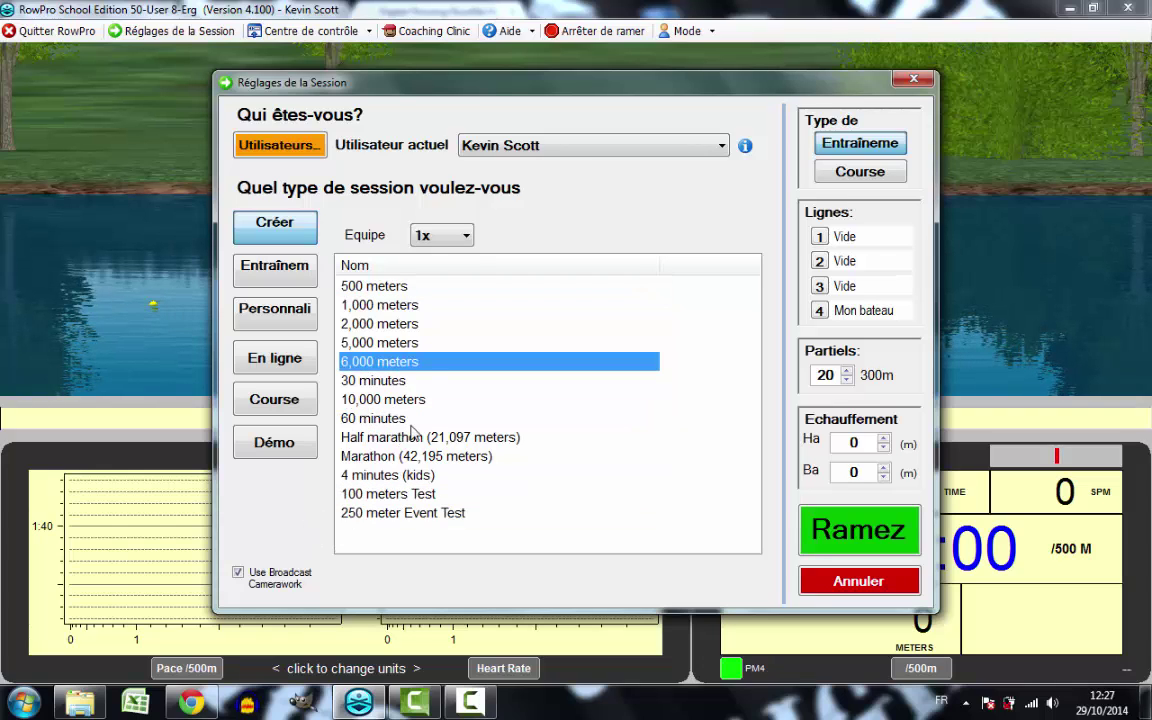
Start a new custom session of continuous rowing and set its distance to 1609 meters
{"action": "left_click", "coordinate": [299, 312]}
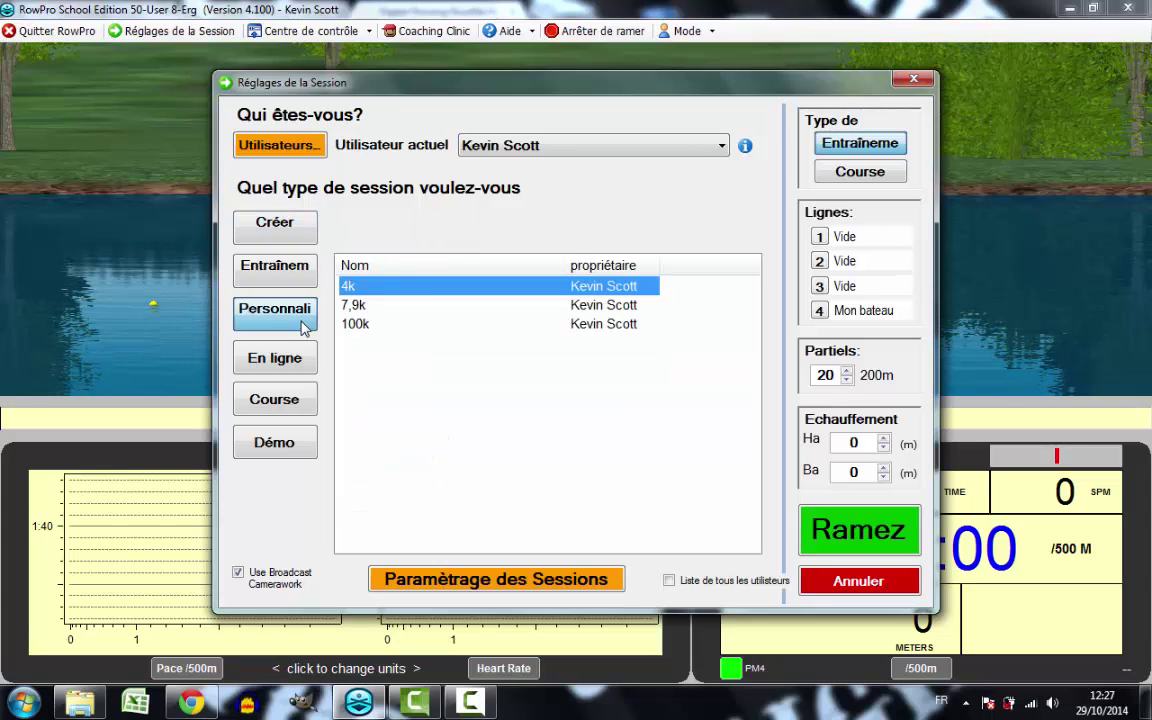
{"action": "left_click", "coordinate": [512, 582]}
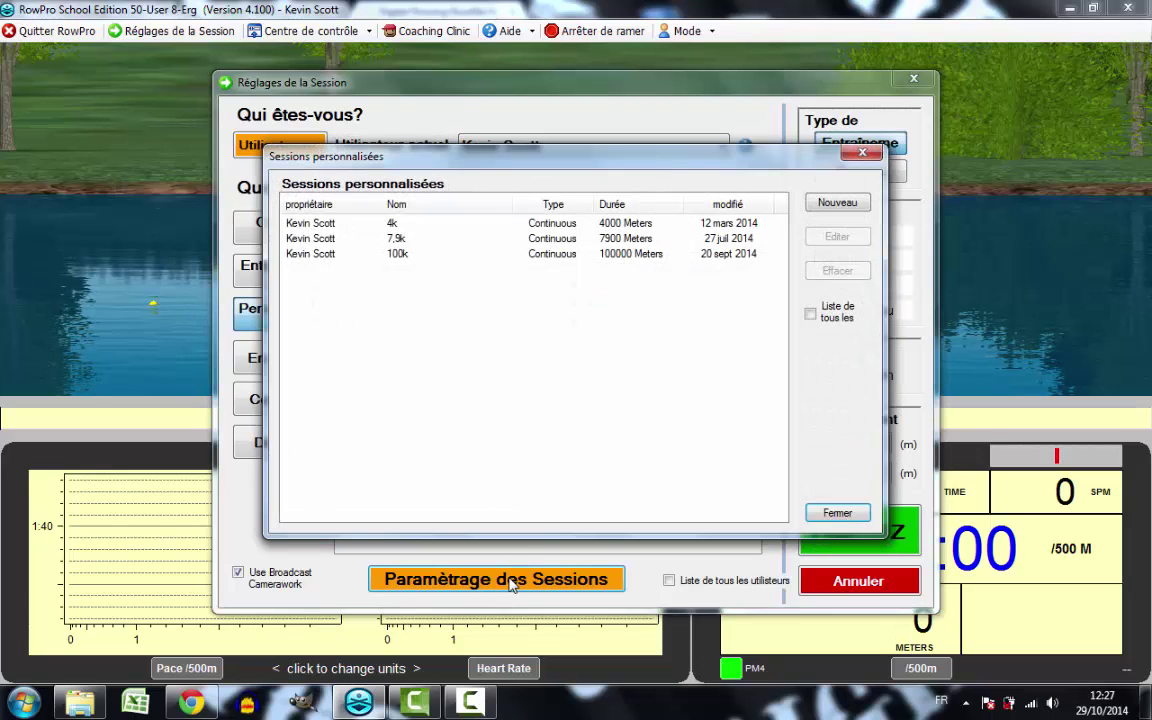
{"action": "left_click", "coordinate": [837, 204]}
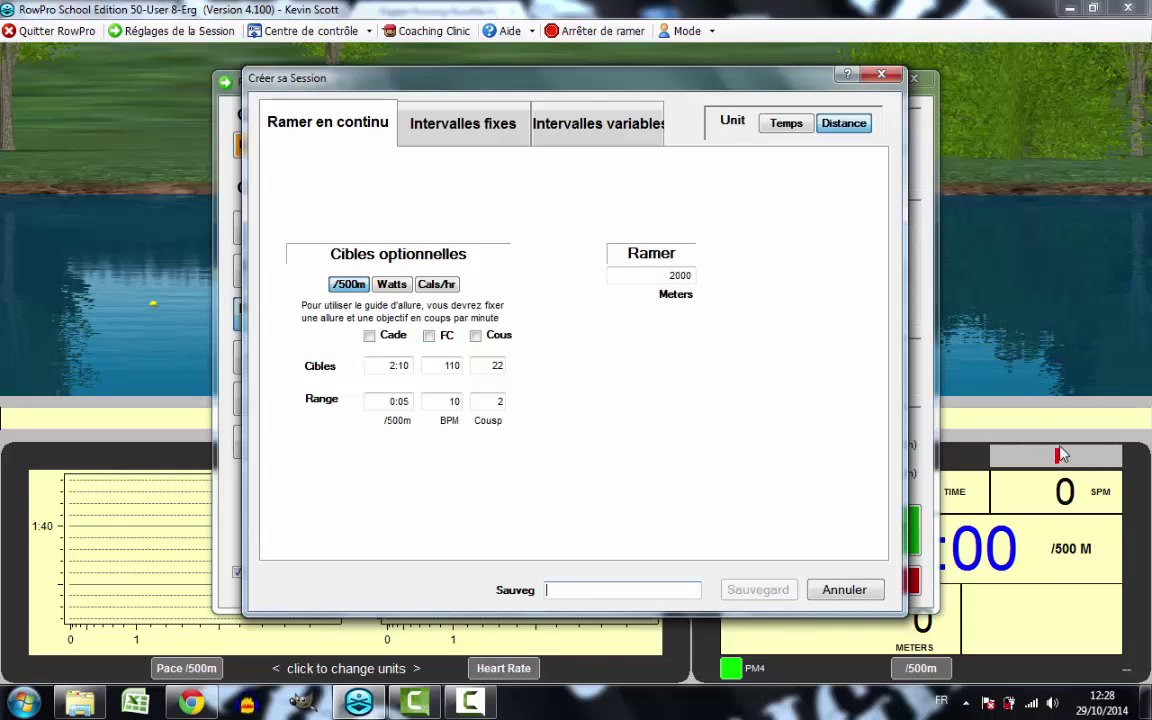
{"action": "left_click", "coordinate": [670, 276]}
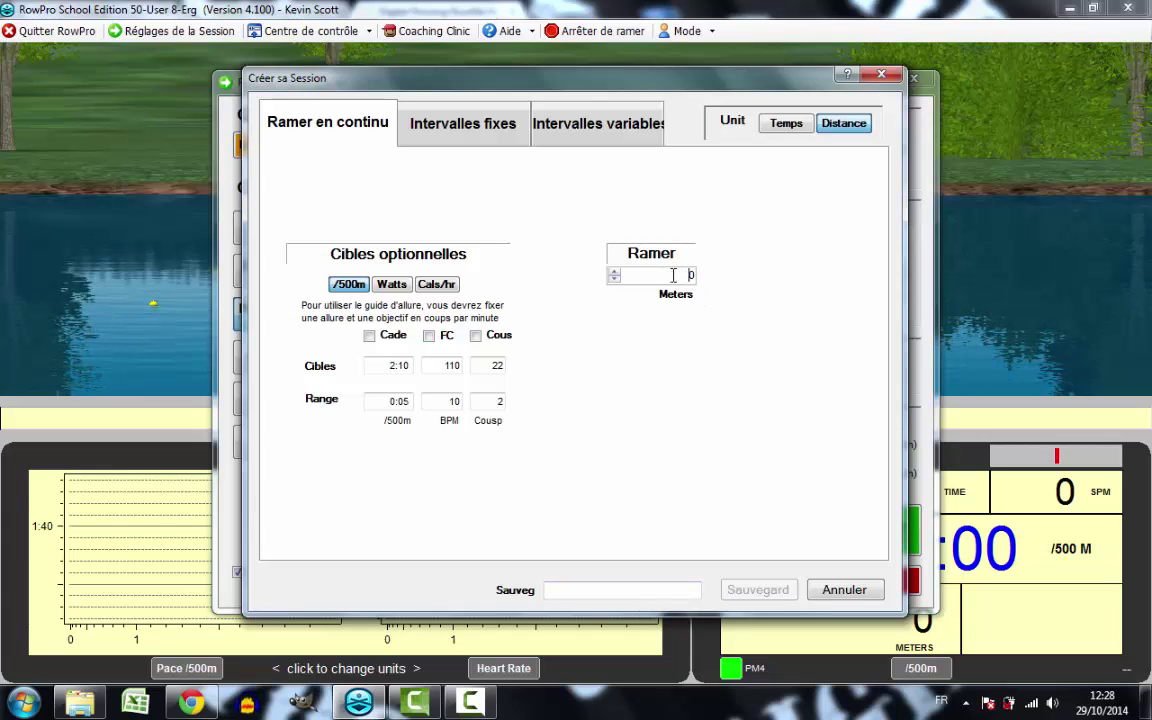
{"action": "key", "text": "Delete"}
{"action": "type", "text": "1"}
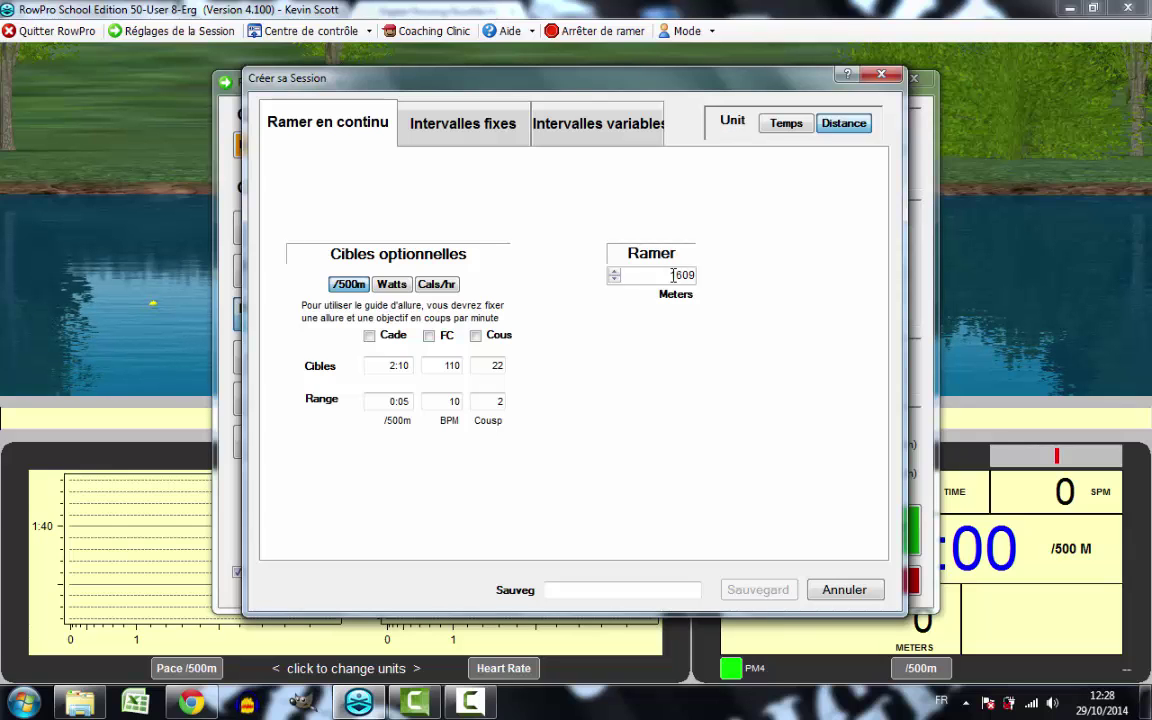
{"action": "type", "text": "609"}
Name the custom session One Mile, save it and close the custom sessions list
{"action": "left_click", "coordinate": [602, 594]}
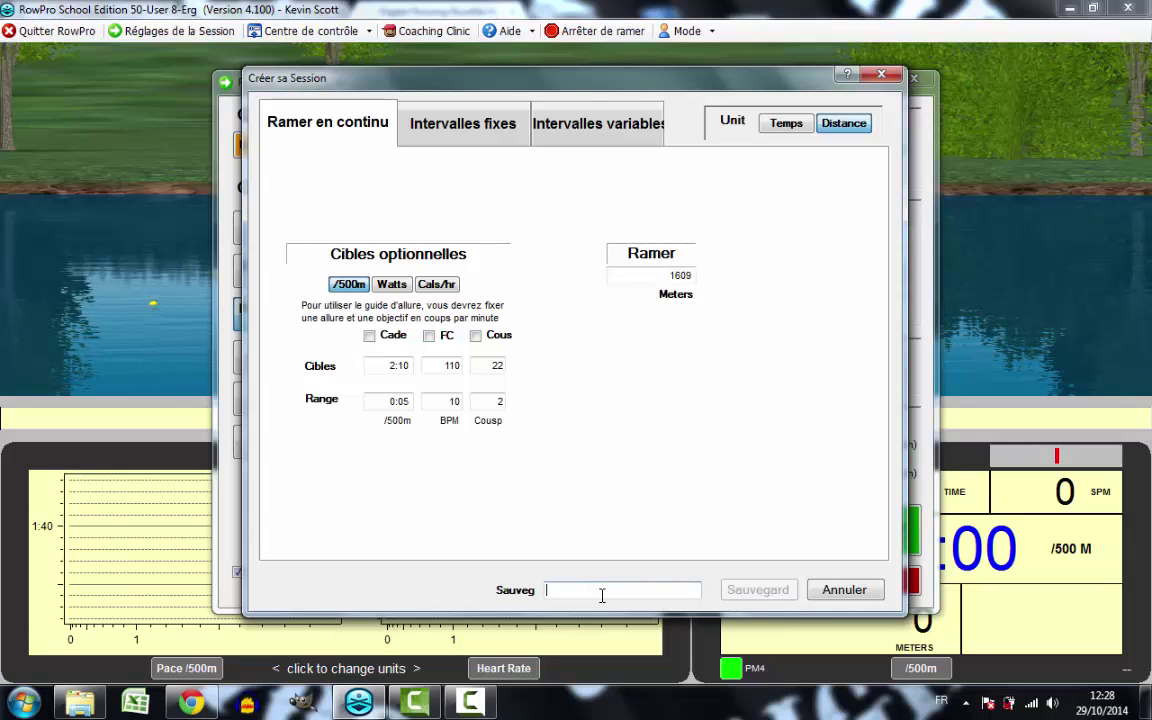
{"action": "type", "text": "0ne Mile"}
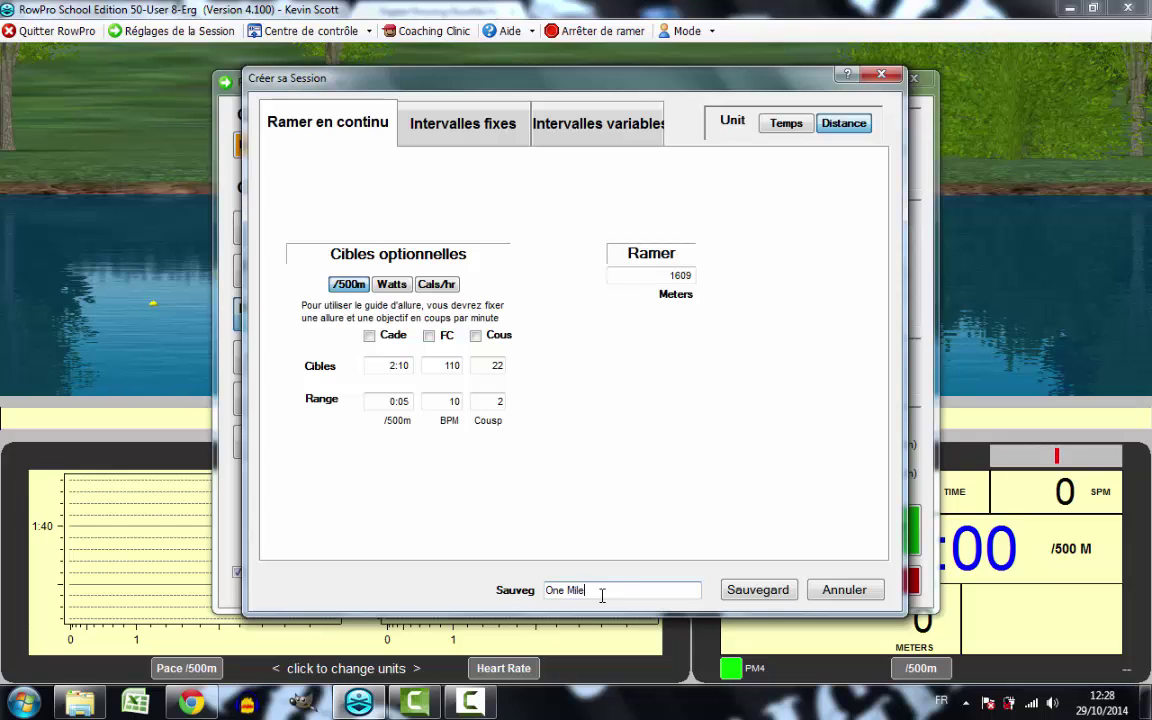
{"action": "left_click", "coordinate": [764, 592]}
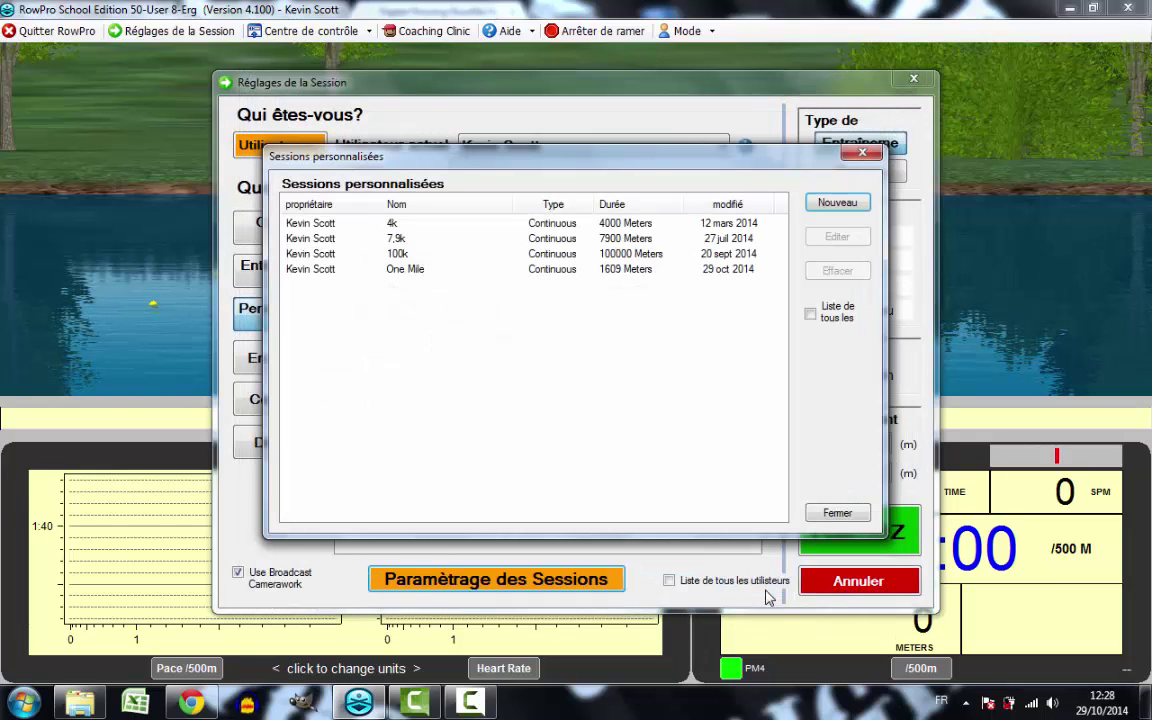
{"action": "left_click", "coordinate": [812, 516]}
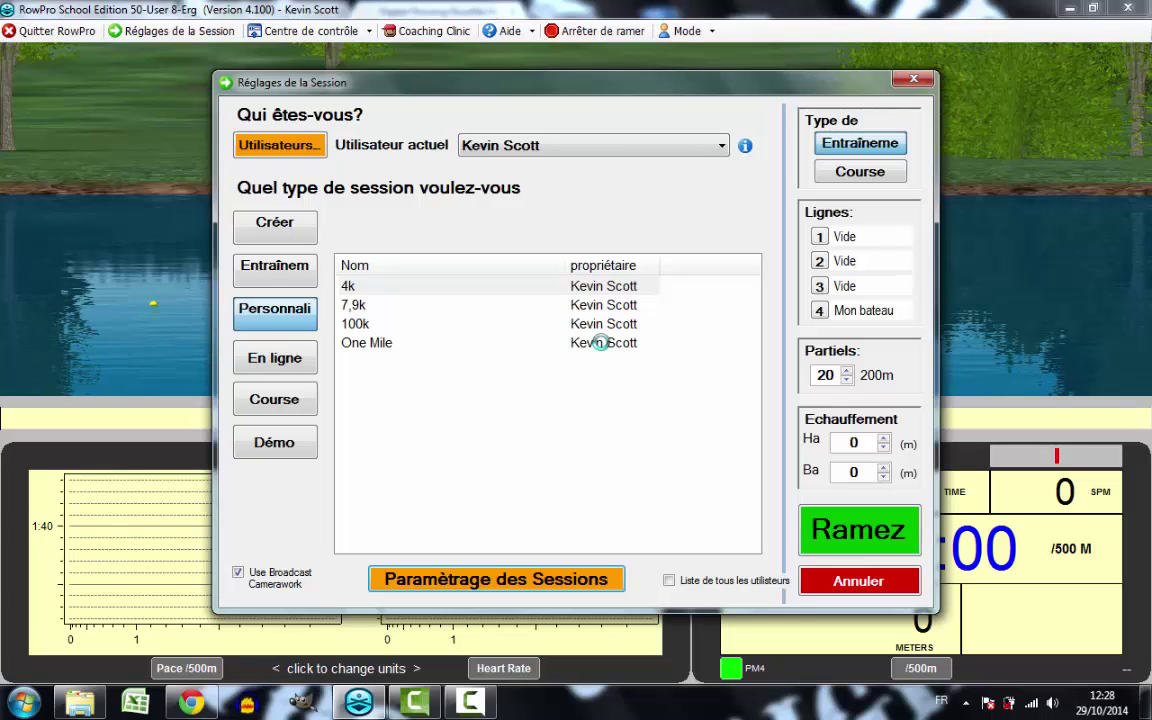
Select the One Mile session and assign lane 3 a pace boat at 1:37,5 with a stroke rate of 30
{"action": "left_click", "coordinate": [600, 342]}
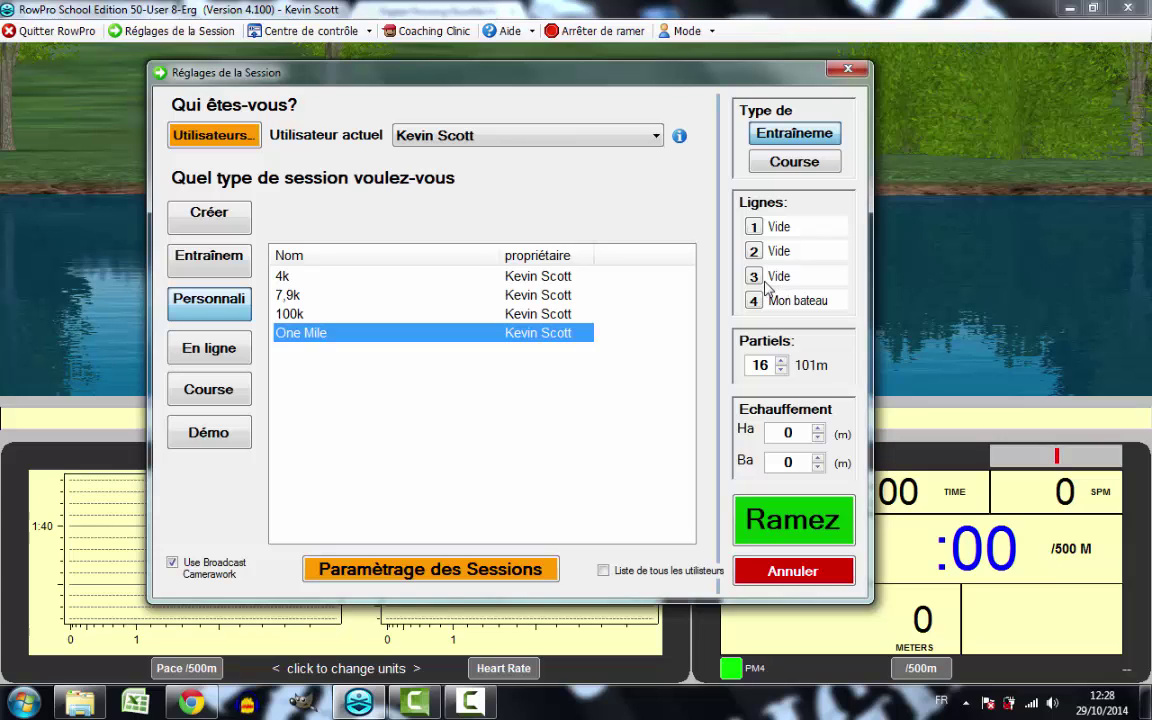
{"action": "left_click", "coordinate": [760, 283]}
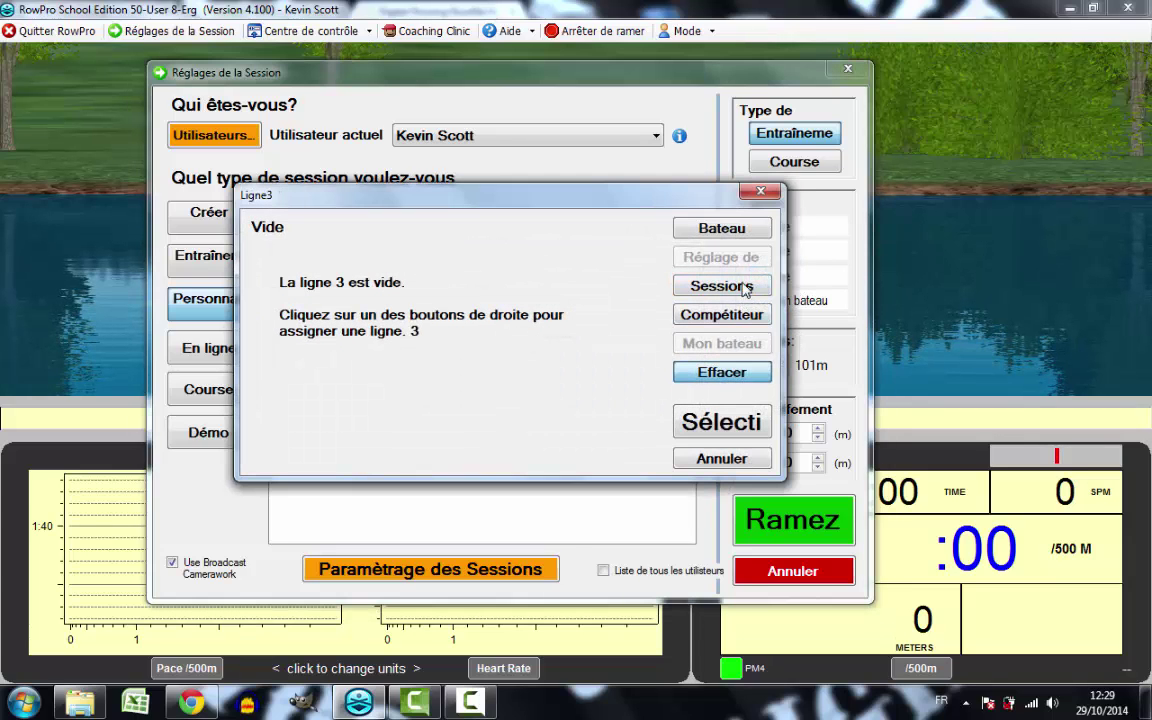
{"action": "left_click", "coordinate": [722, 229]}
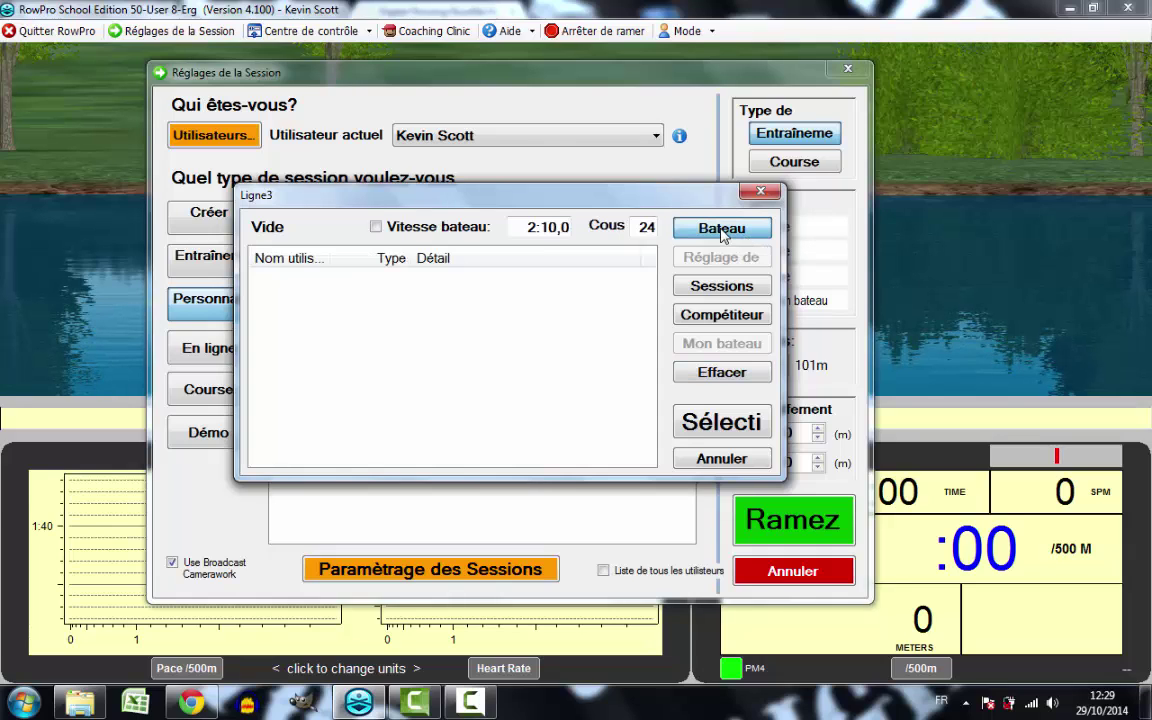
{"action": "double_click", "coordinate": [543, 228]}
{"action": "type", "text": "1:"}
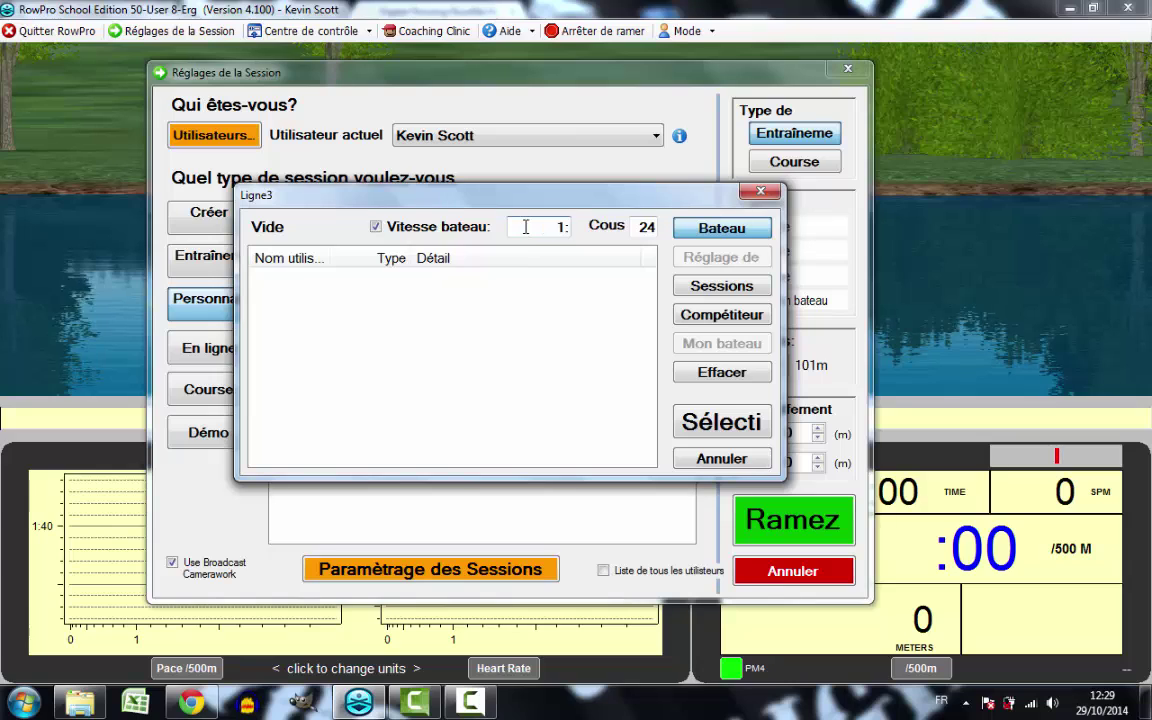
{"action": "type", "text": "37"}
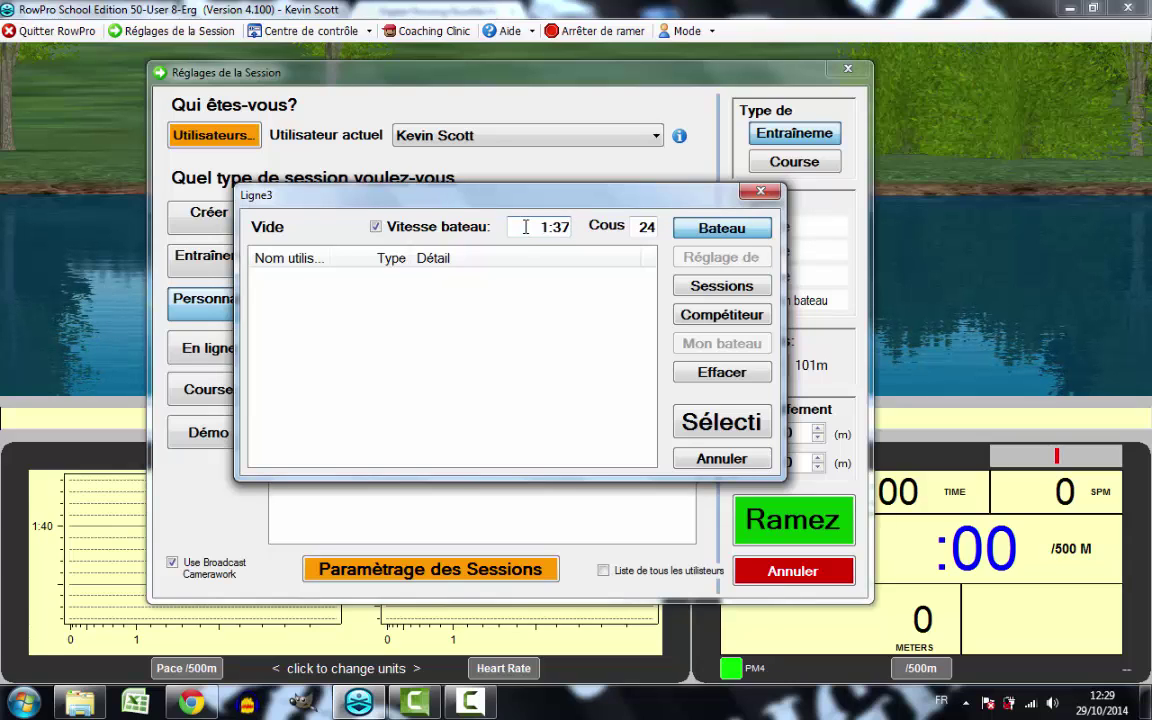
{"action": "type", "text": ",5"}
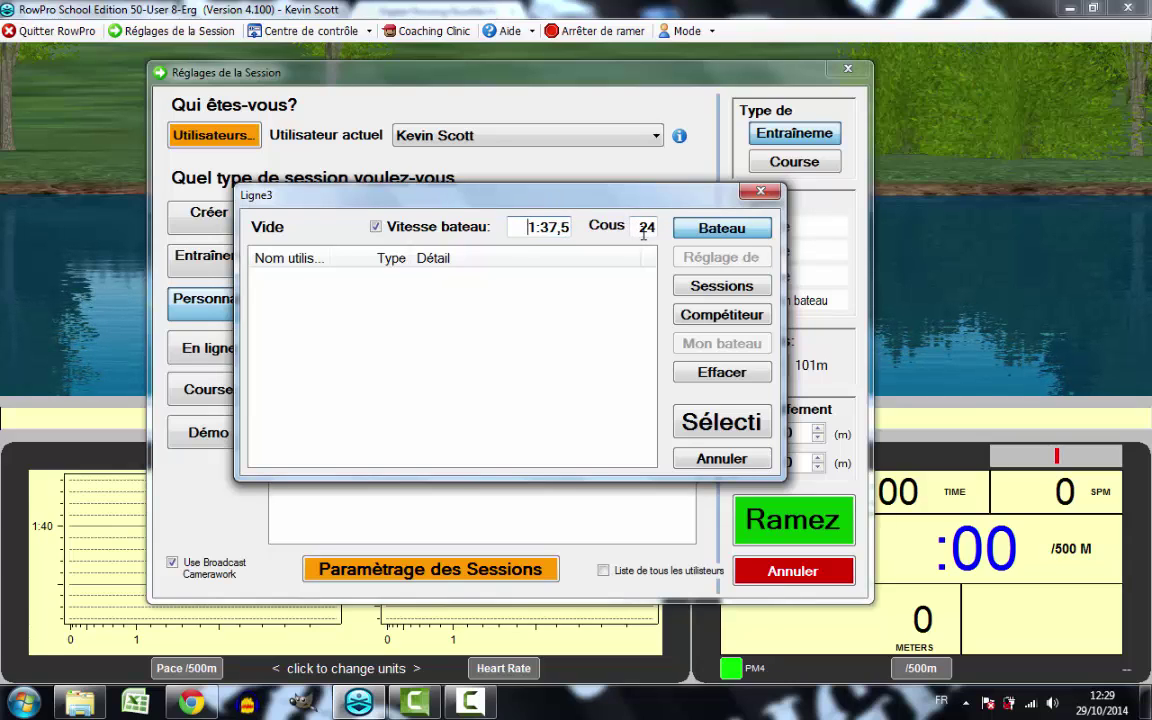
{"action": "left_click", "coordinate": [644, 228]}
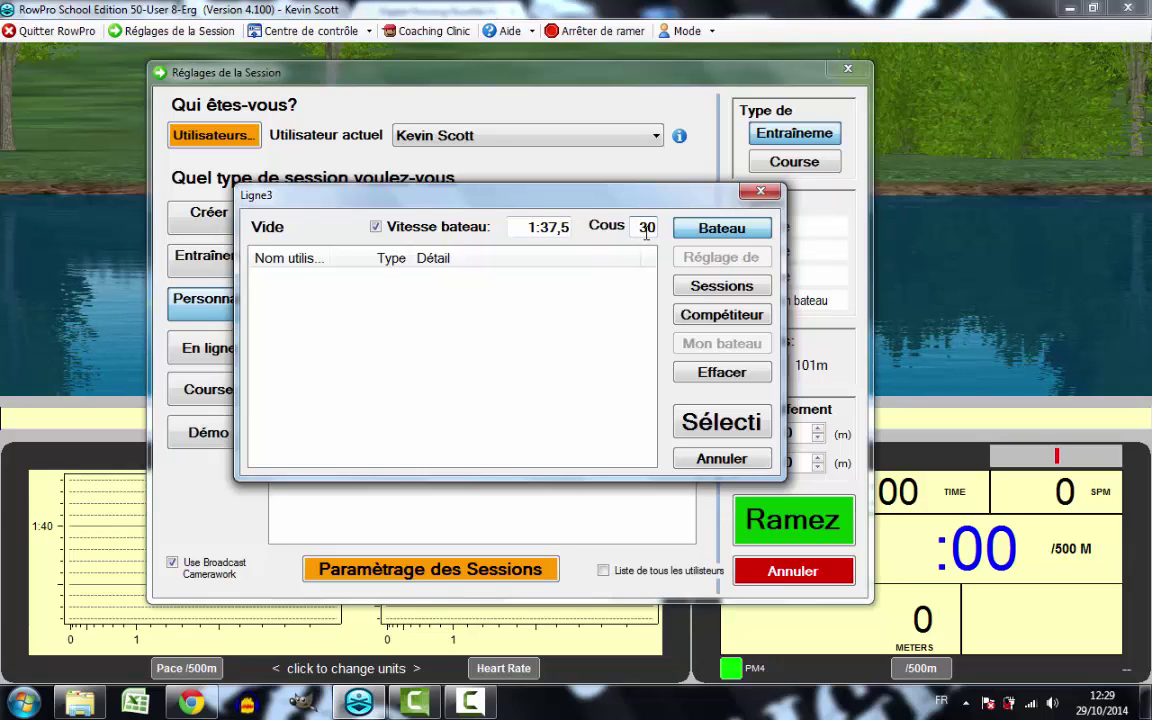
{"action": "left_click", "coordinate": [721, 421]}
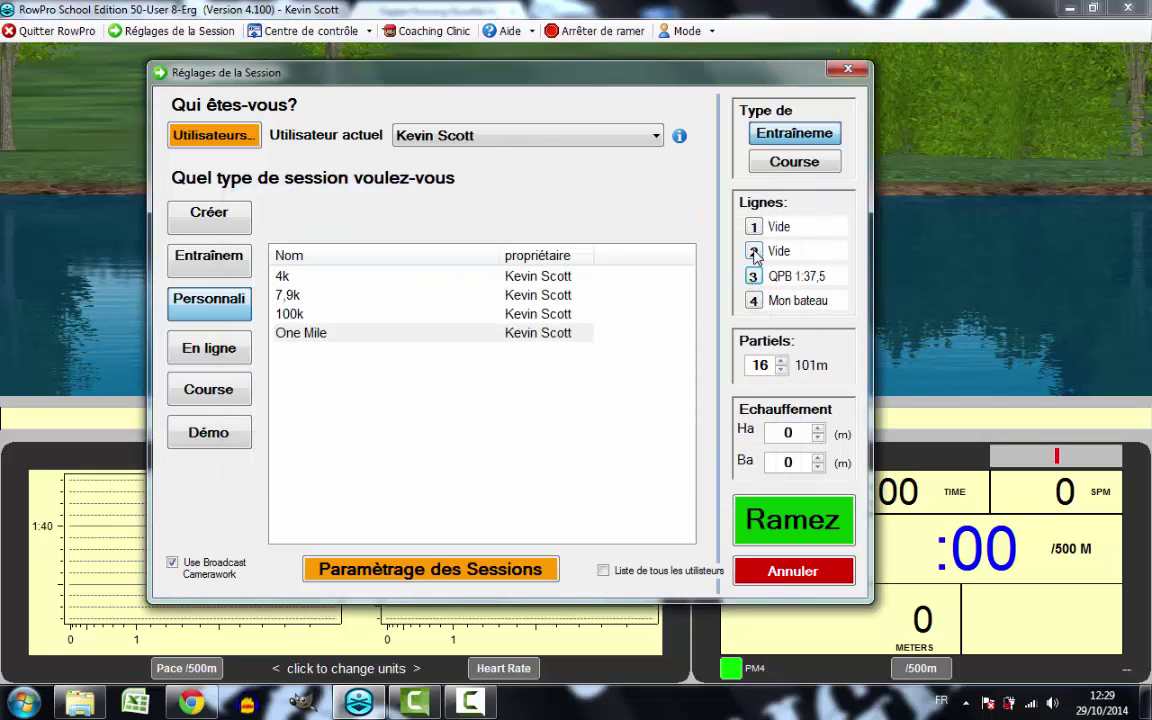
Assign lane 2 the rower's own past online session of 27/10/2014 with the 1:37,0 average pace
{"action": "left_click", "coordinate": [754, 252]}
{"action": "left_click", "coordinate": [740, 287]}
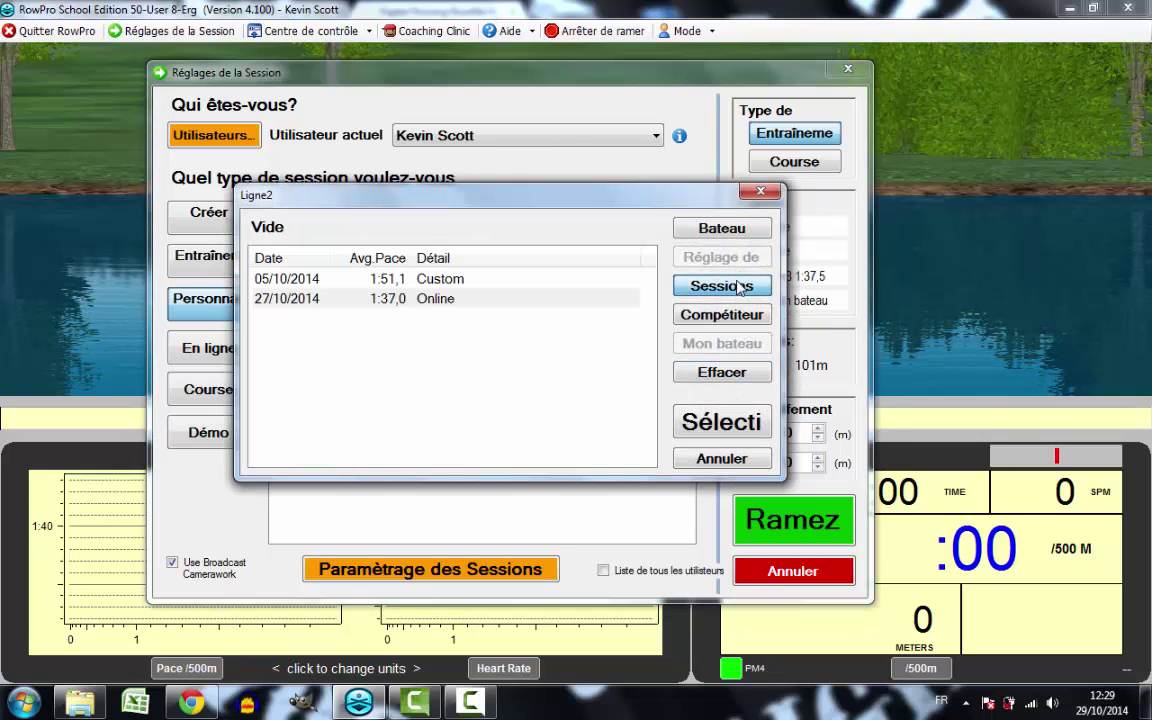
{"action": "left_click", "coordinate": [450, 306]}
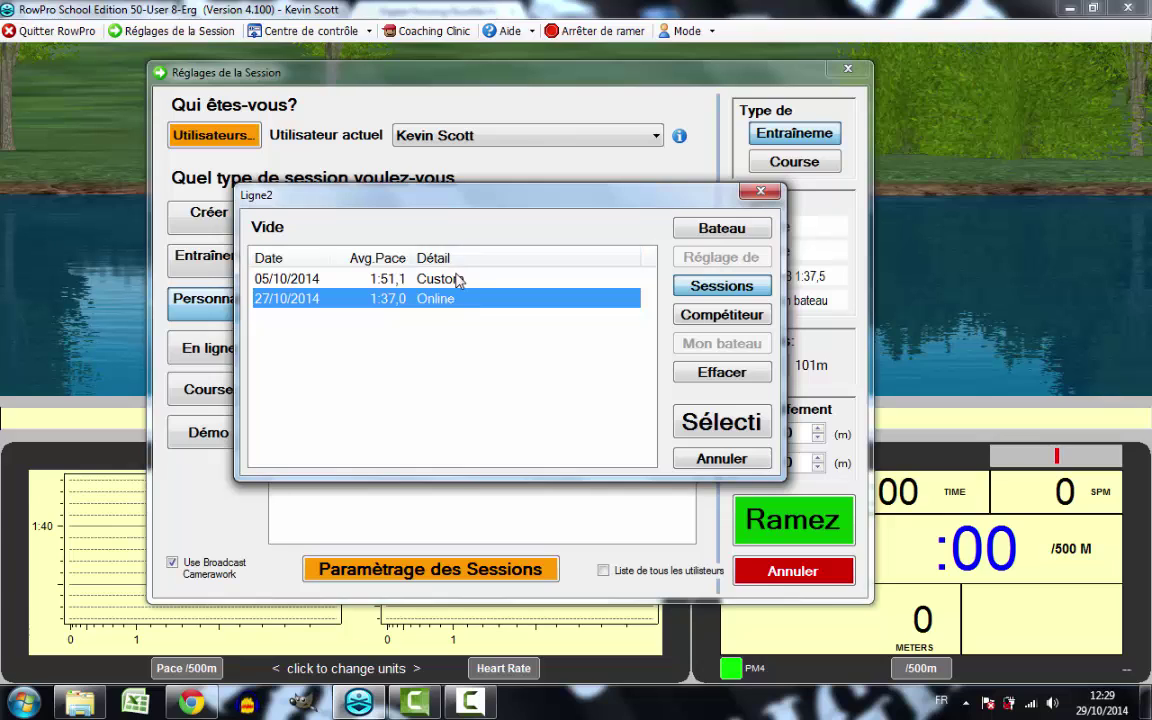
{"action": "left_click", "coordinate": [457, 281]}
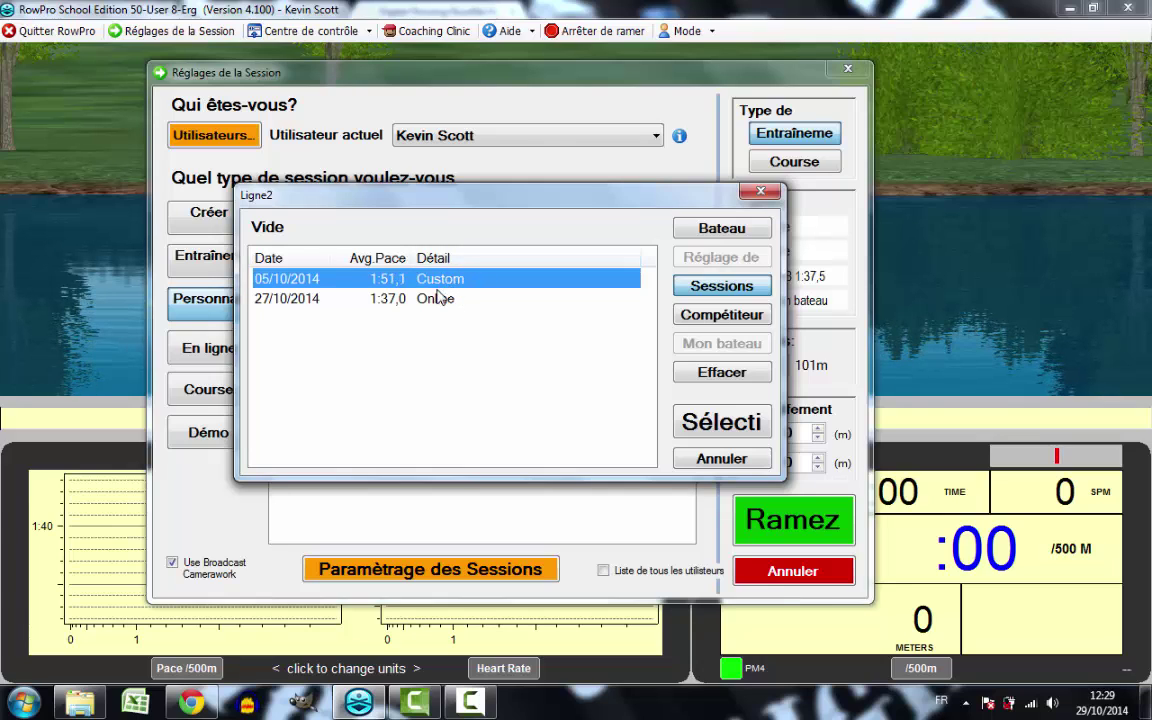
{"action": "left_click", "coordinate": [440, 299]}
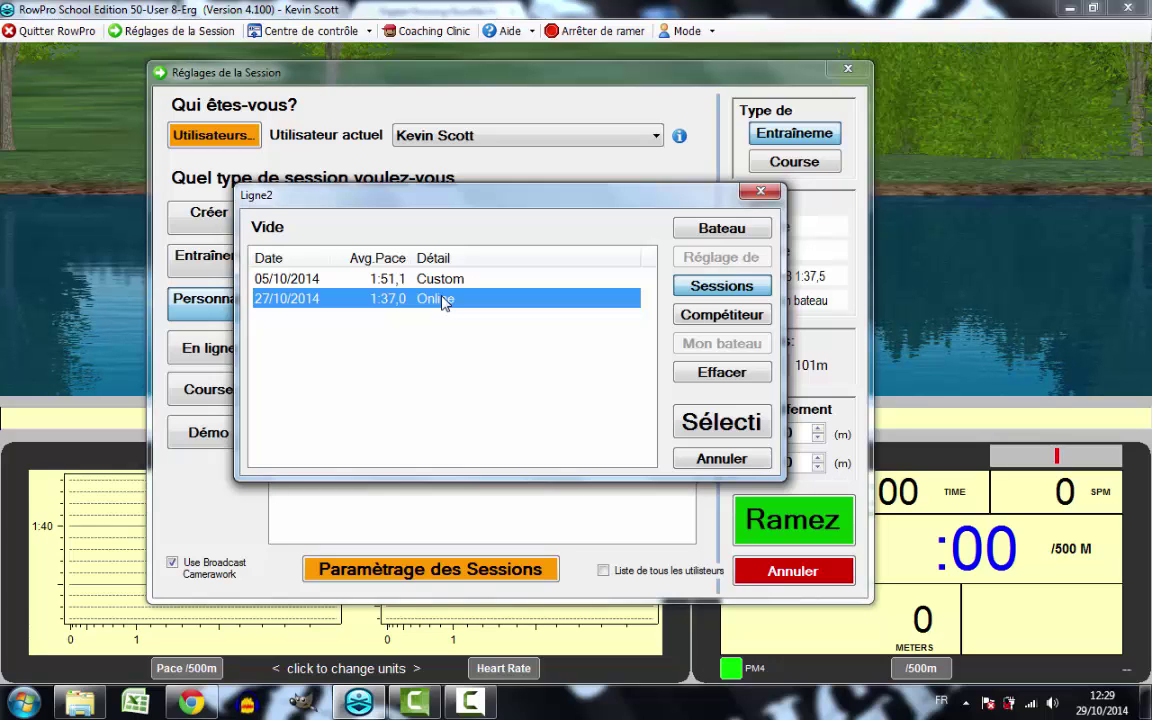
{"action": "left_click", "coordinate": [709, 424]}
Assign lane 1 the last imported competitor row in the list, dated 27/10/2014 with the 1:38,5 pace
{"action": "left_click", "coordinate": [758, 229]}
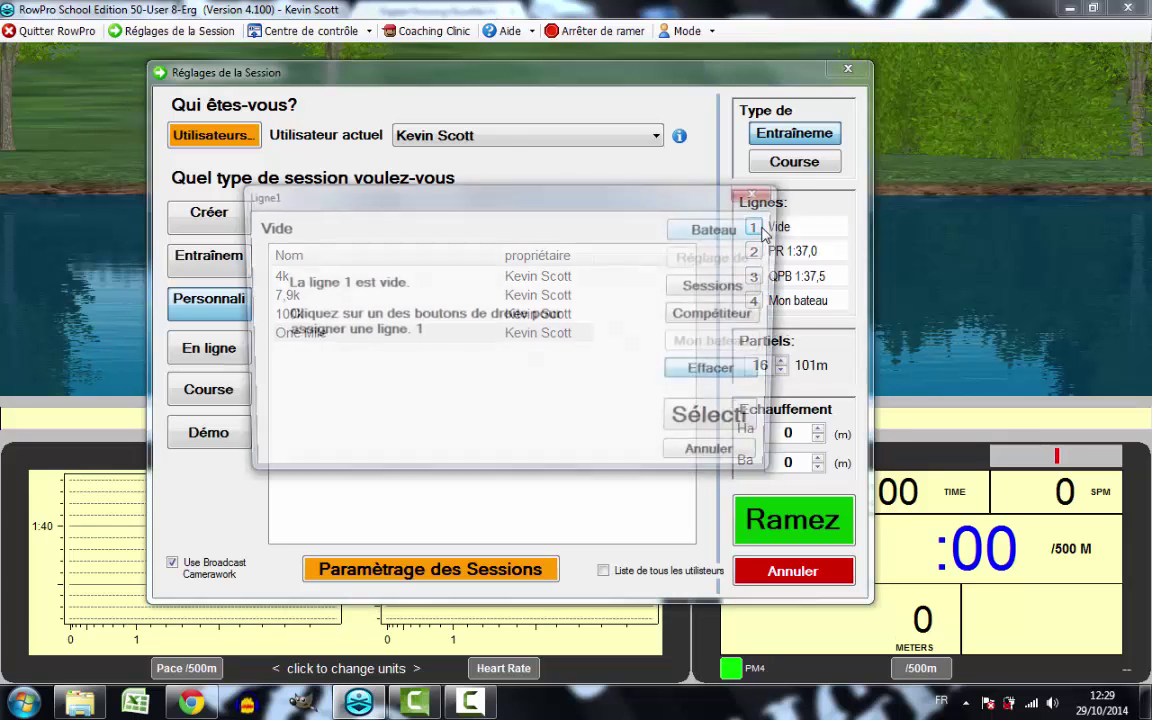
{"action": "left_click", "coordinate": [722, 315]}
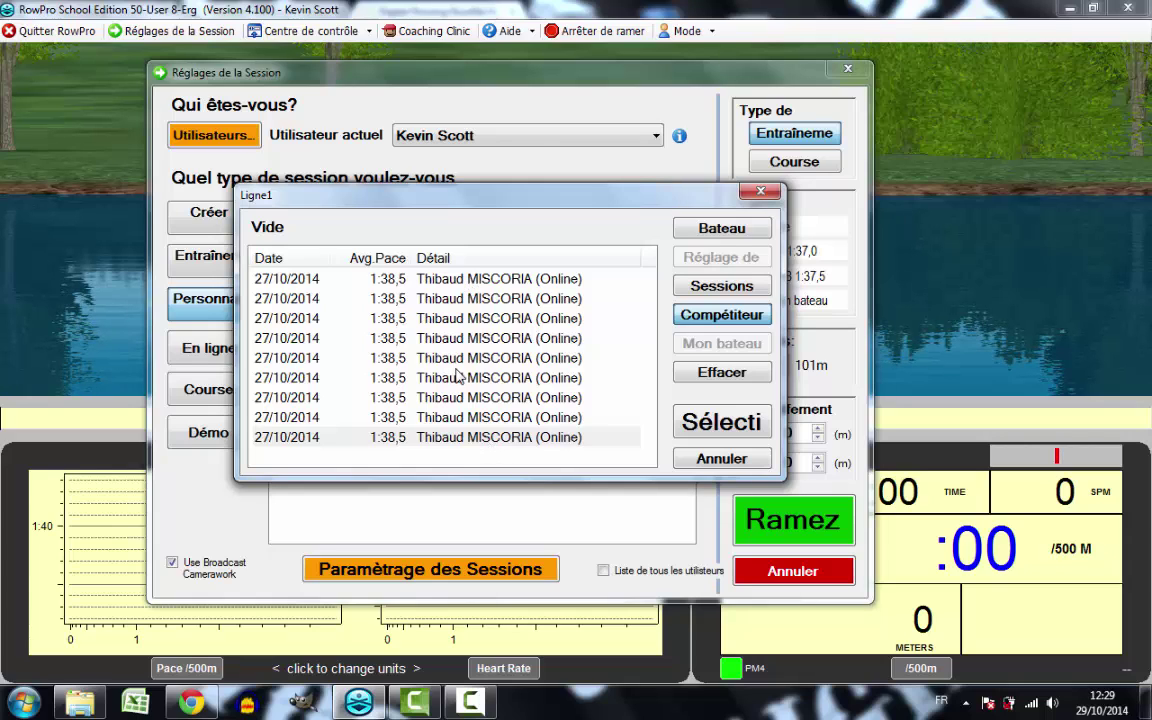
{"action": "left_click", "coordinate": [455, 440]}
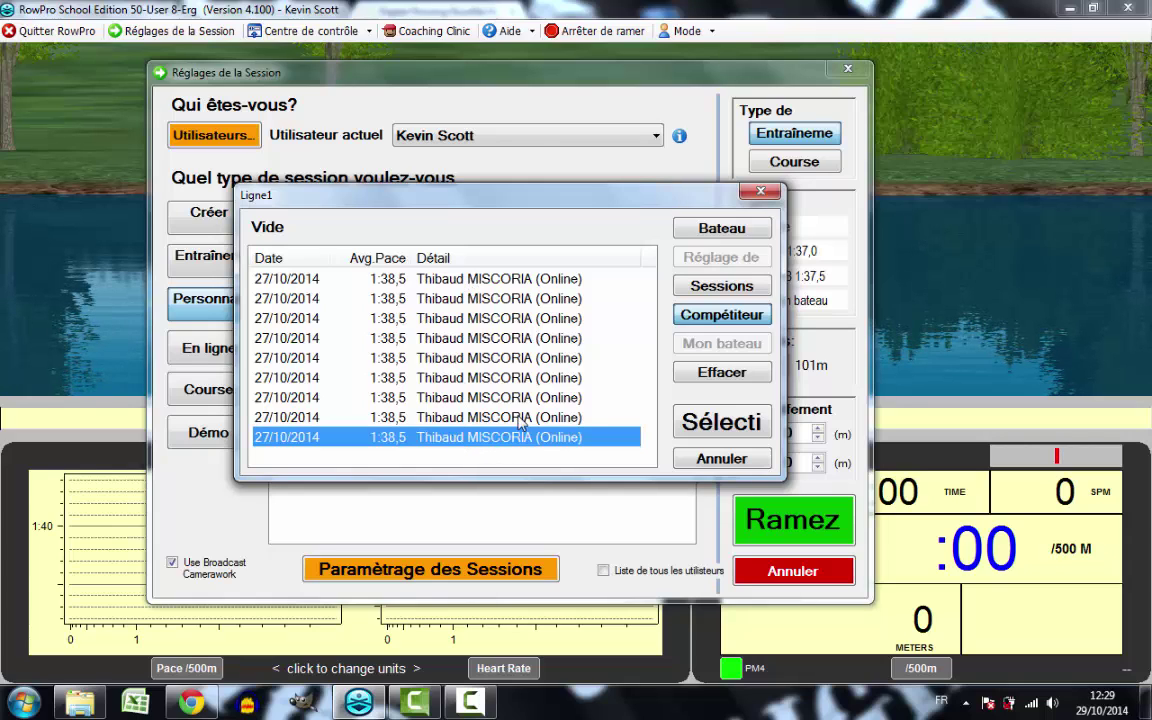
{"action": "left_click", "coordinate": [697, 424]}
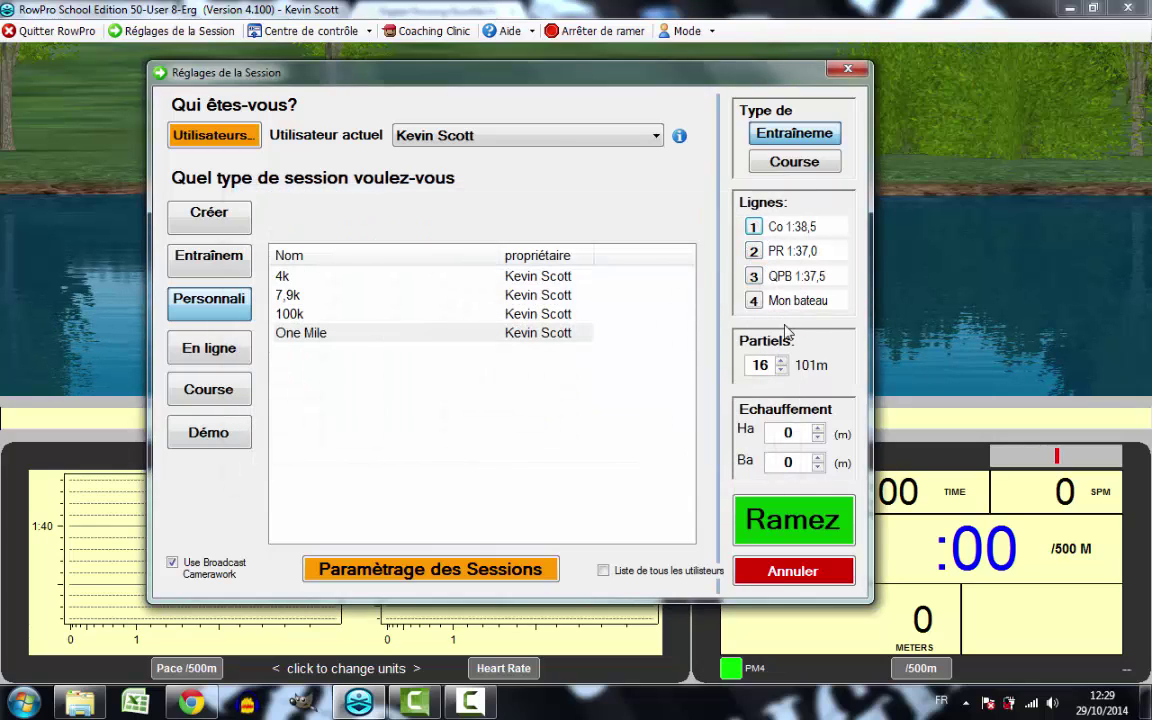
Set the number of splits for the One Mile session to 10
{"action": "left_click", "coordinate": [782, 370]}
{"action": "left_click", "coordinate": [782, 370]}
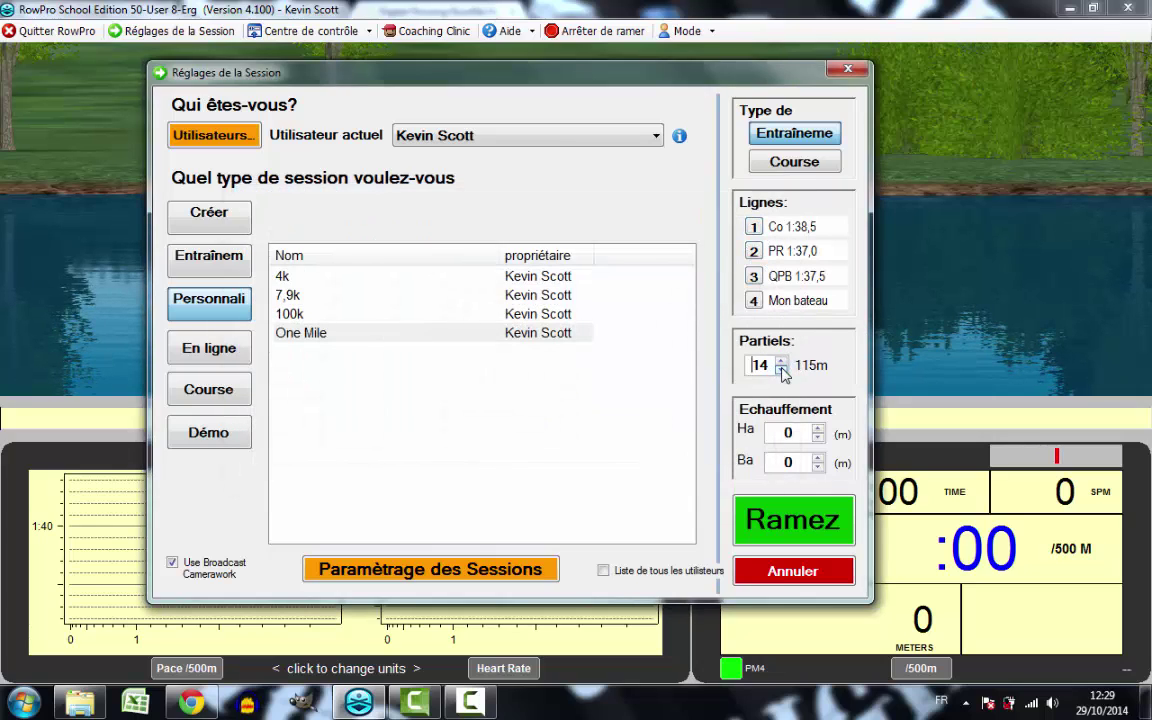
{"action": "left_click", "coordinate": [782, 370]}
{"action": "left_click", "coordinate": [782, 370]}
{"action": "left_click", "coordinate": [782, 370]}
{"action": "left_click", "coordinate": [782, 370]}
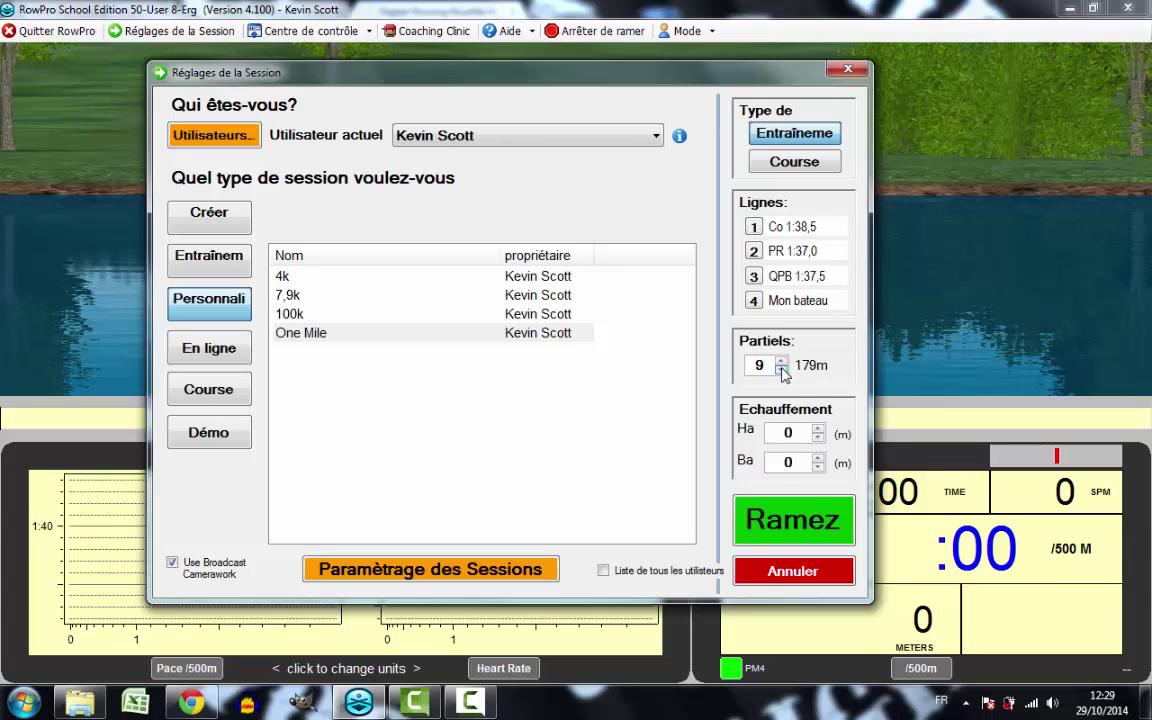
{"action": "left_click", "coordinate": [782, 370]}
{"action": "left_click", "coordinate": [781, 361]}
{"action": "left_click", "coordinate": [781, 361]}
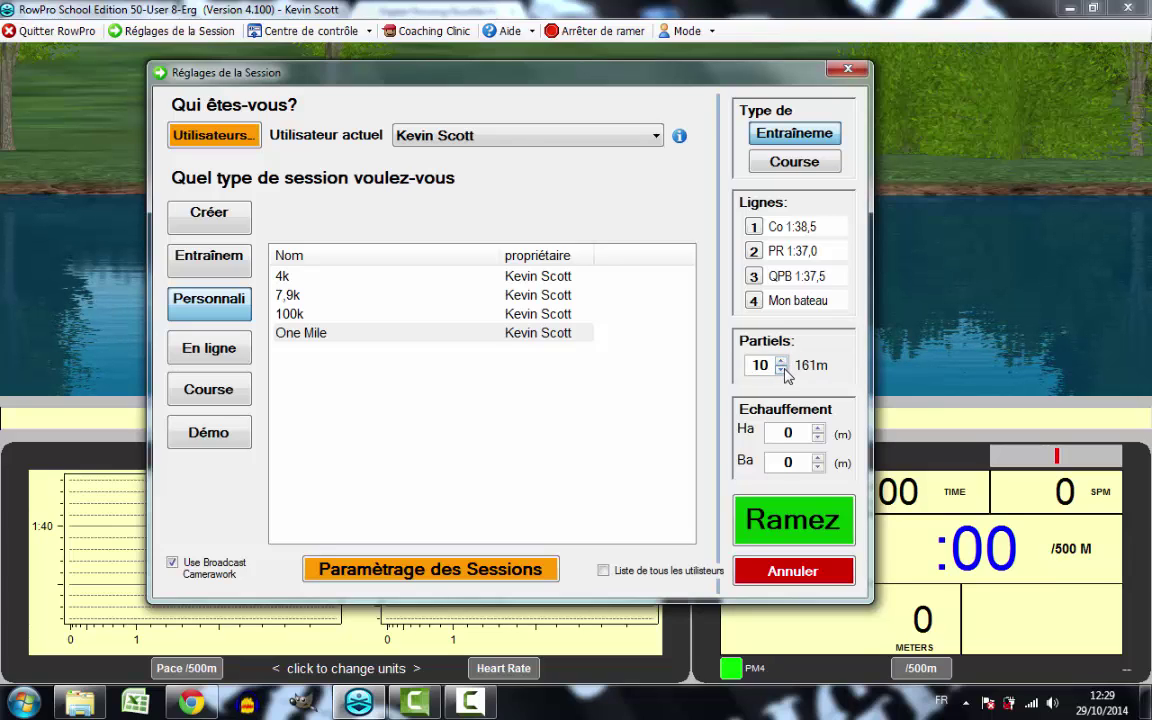
{"action": "left_click", "coordinate": [782, 370]}
{"action": "left_click", "coordinate": [781, 361]}
{"action": "left_click", "coordinate": [781, 361]}
{"action": "left_click", "coordinate": [782, 370]}
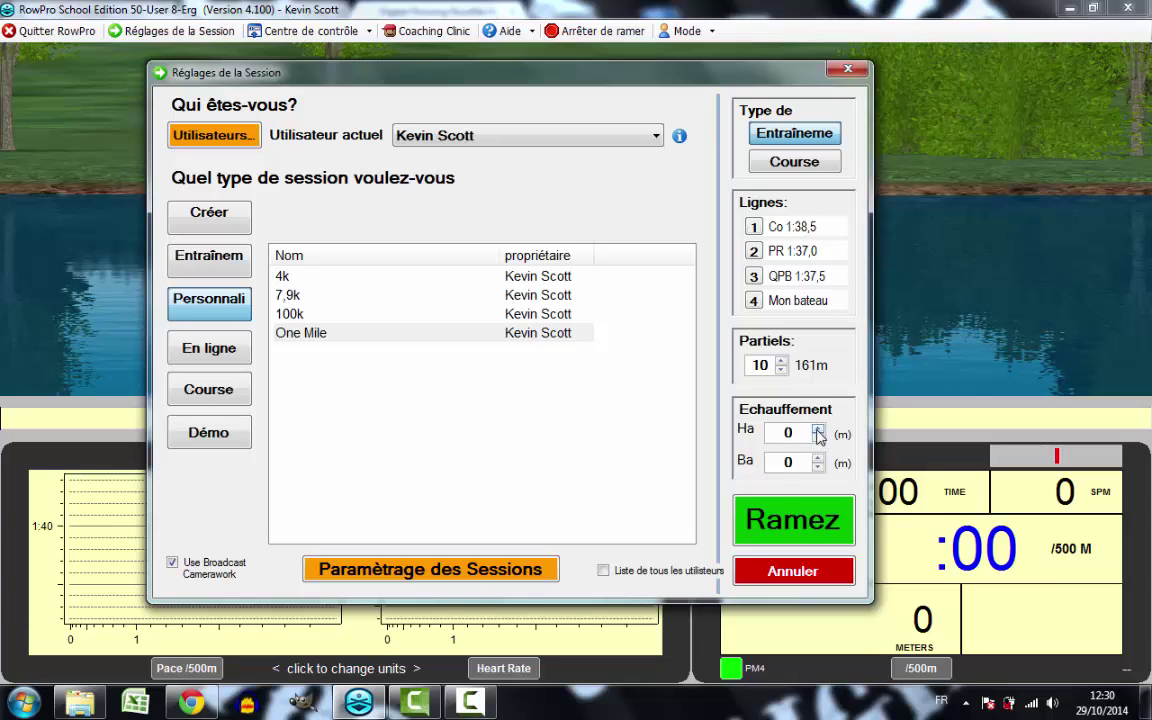
Launch the One Mile session without a warm-up to line up the four boats, and stop it before rowing
{"action": "left_click", "coordinate": [784, 526]}
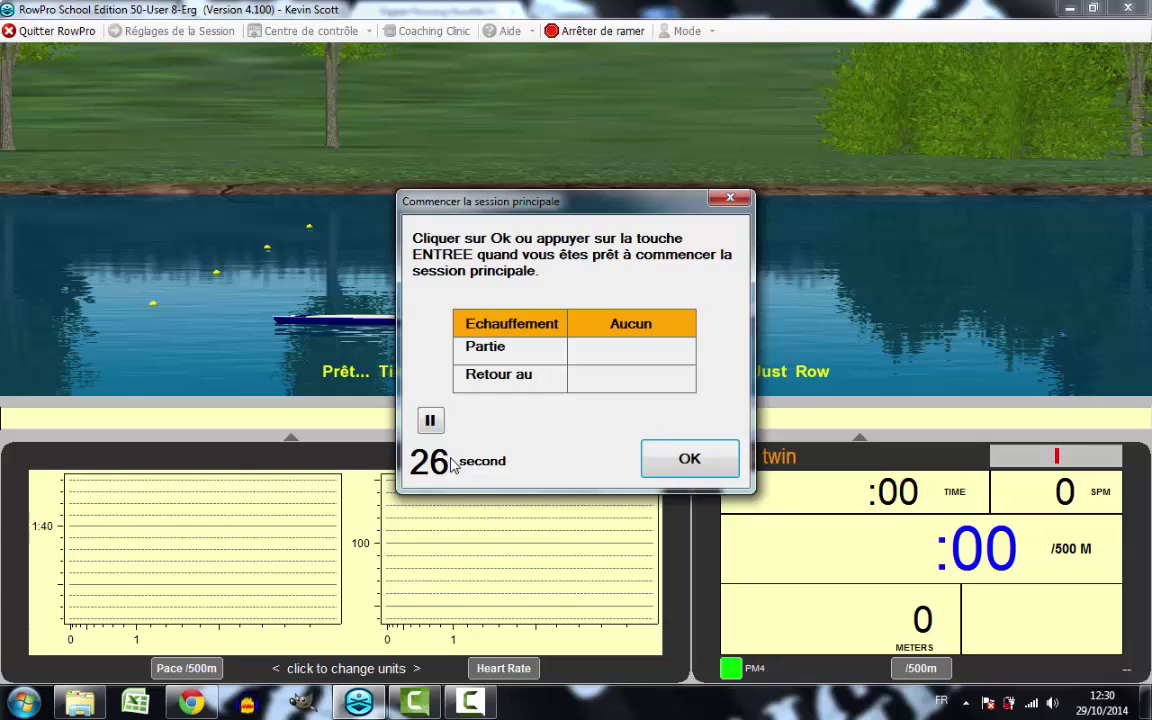
{"action": "left_click", "coordinate": [672, 467]}
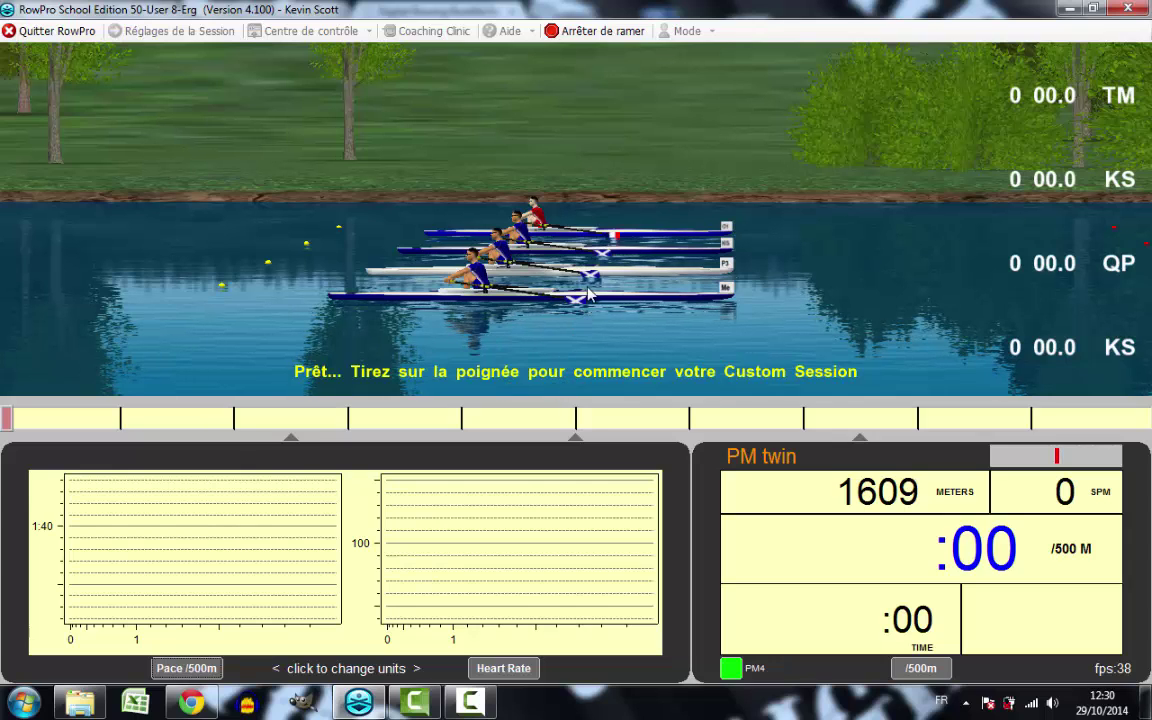
{"action": "left_click", "coordinate": [595, 31]}
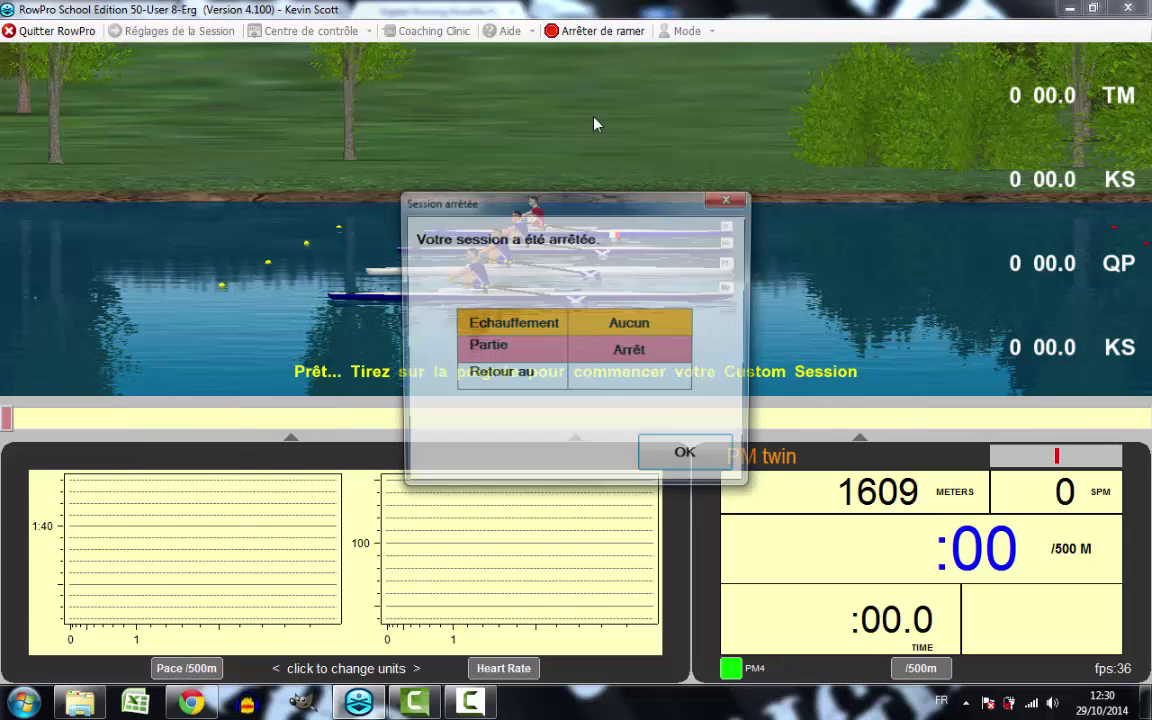
{"action": "left_click", "coordinate": [681, 461]}
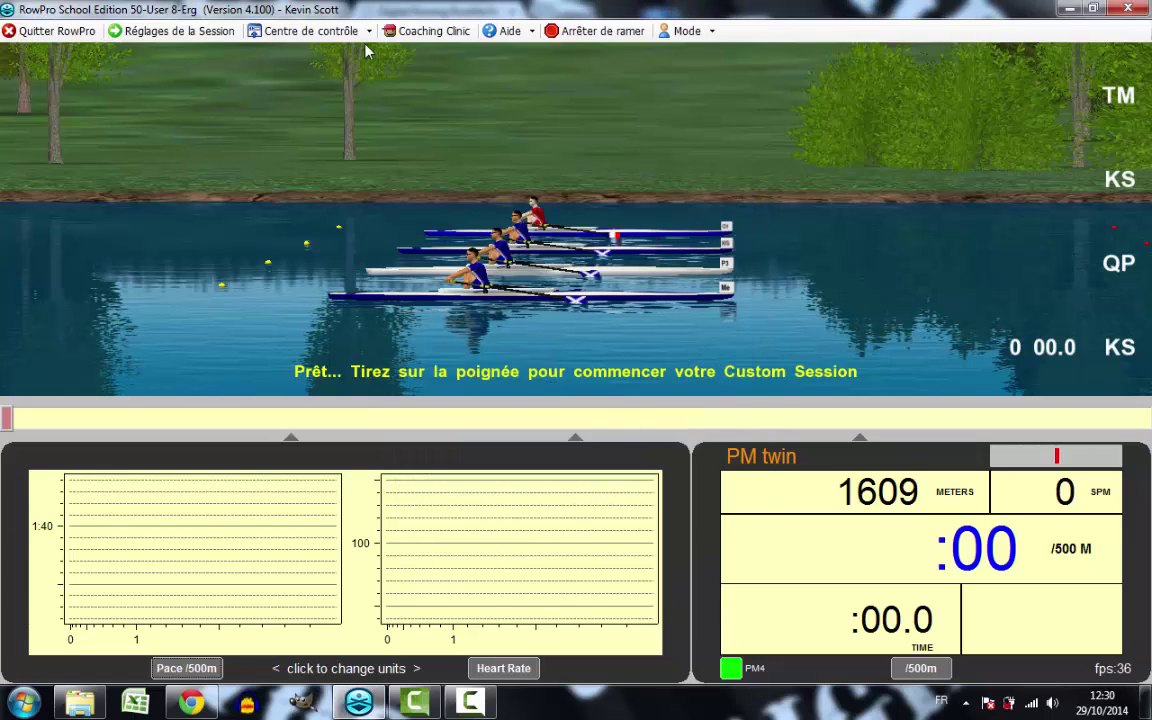
Open the training log and select the 5000m online row of 21/10 with the 18:23,7 time
{"action": "left_click", "coordinate": [305, 31]}
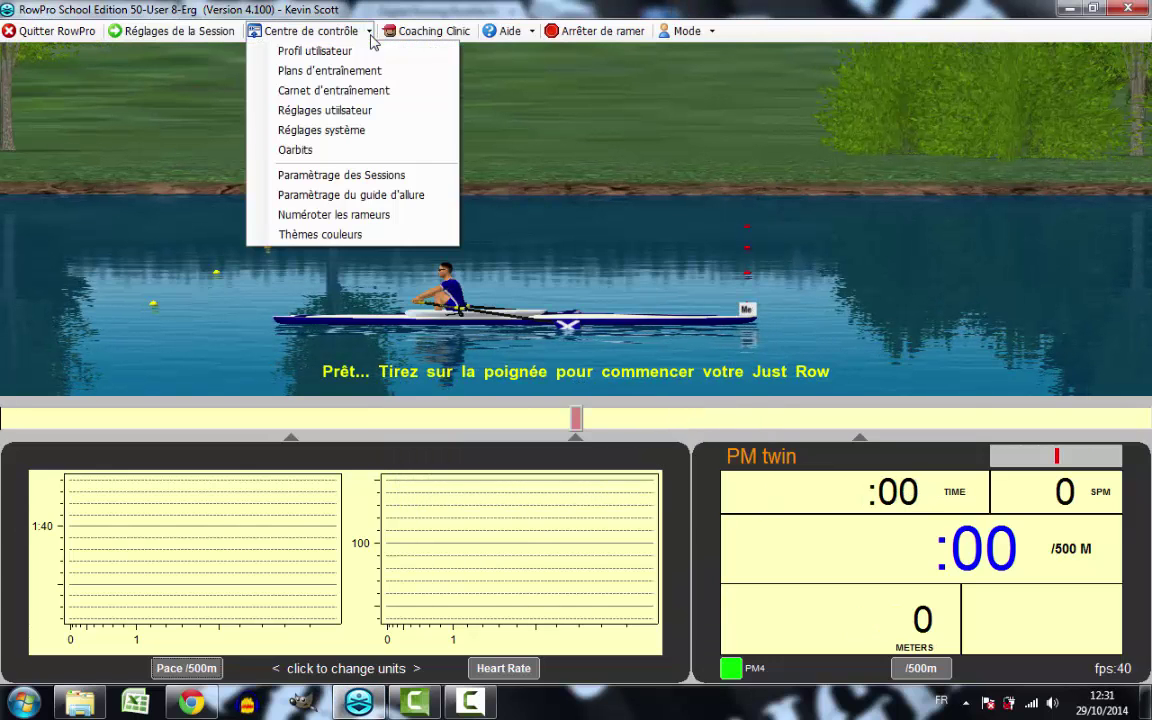
{"action": "left_click", "coordinate": [349, 91]}
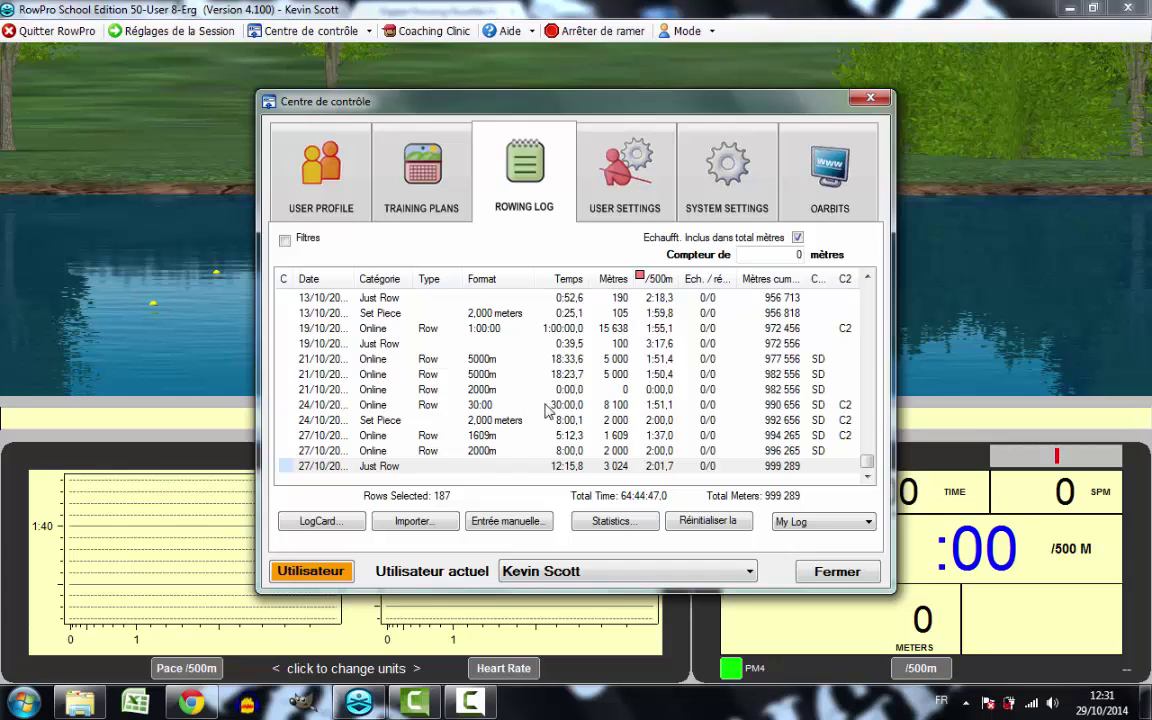
{"action": "left_click", "coordinate": [497, 360]}
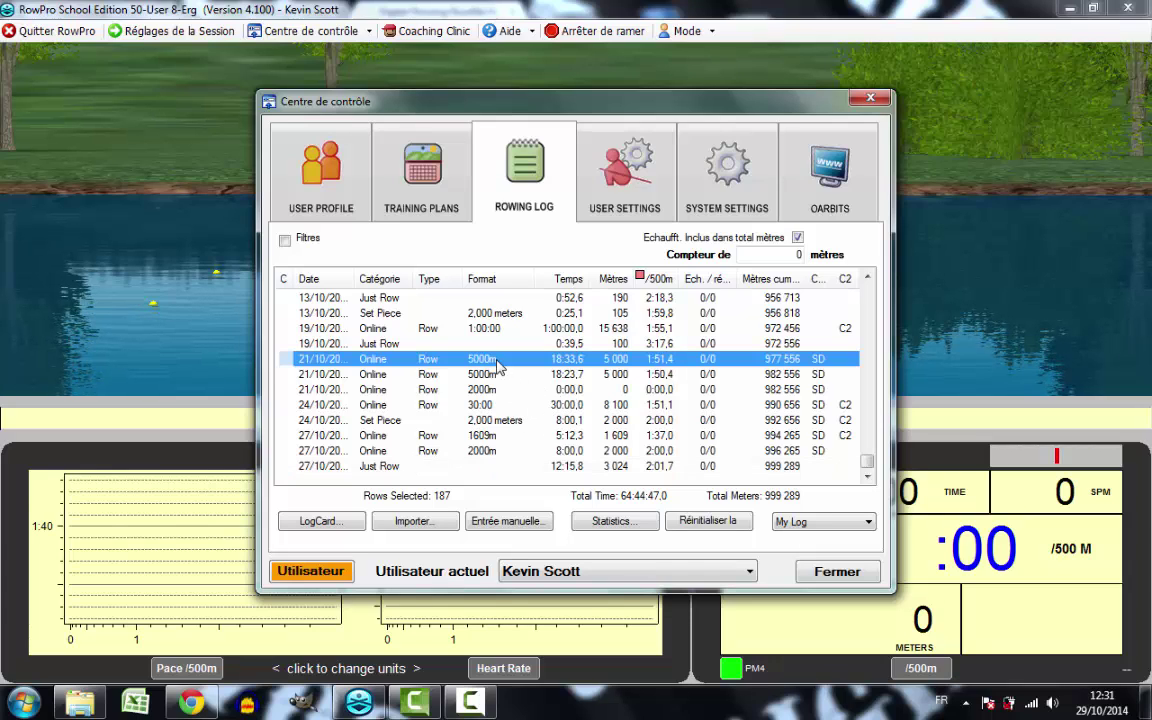
{"action": "left_click", "coordinate": [497, 375]}
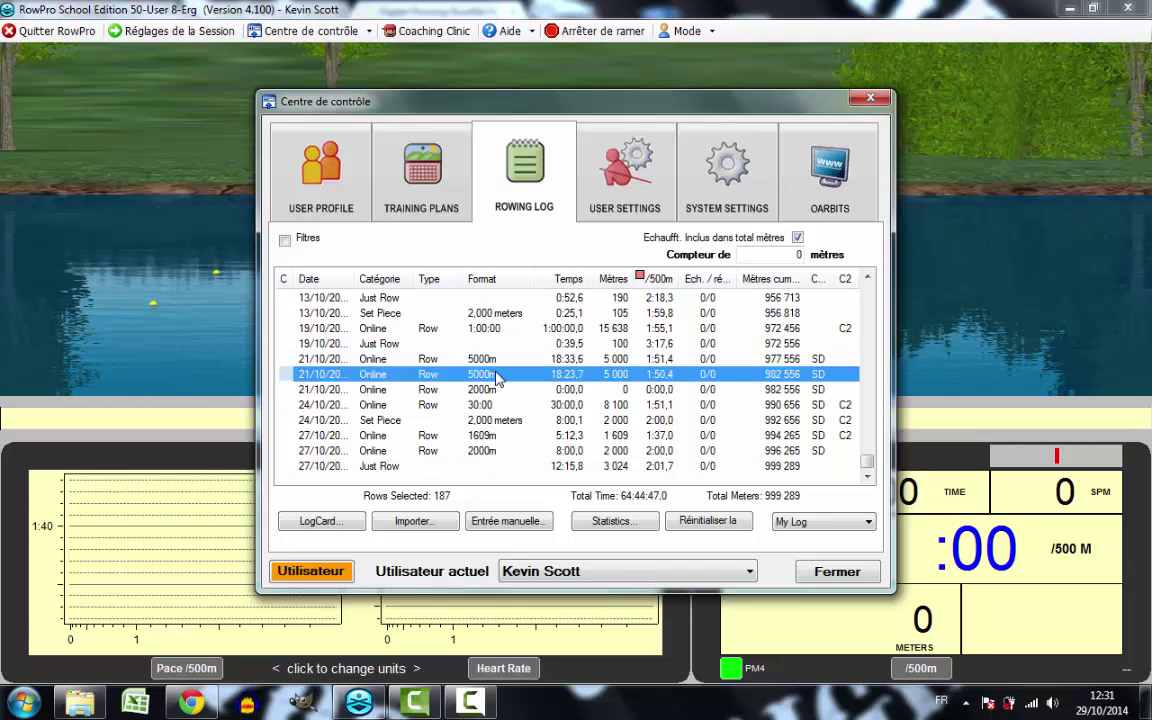
{"action": "right_click", "coordinate": [500, 380]}
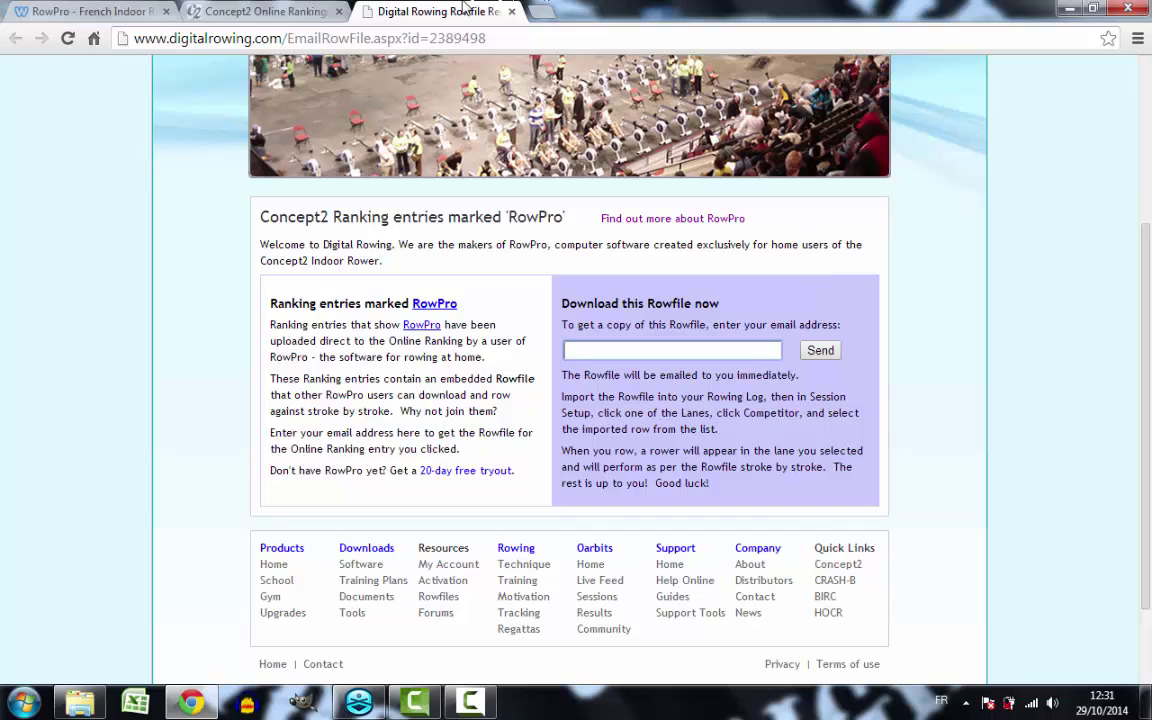
Look at the Concept2 6000m ranking results in Chrome and return to the RowPro rowing log
{"action": "left_click", "coordinate": [262, 11]}
{"action": "scroll", "coordinate": [895, 362], "scroll_direction": "up", "scroll_amount": 5}
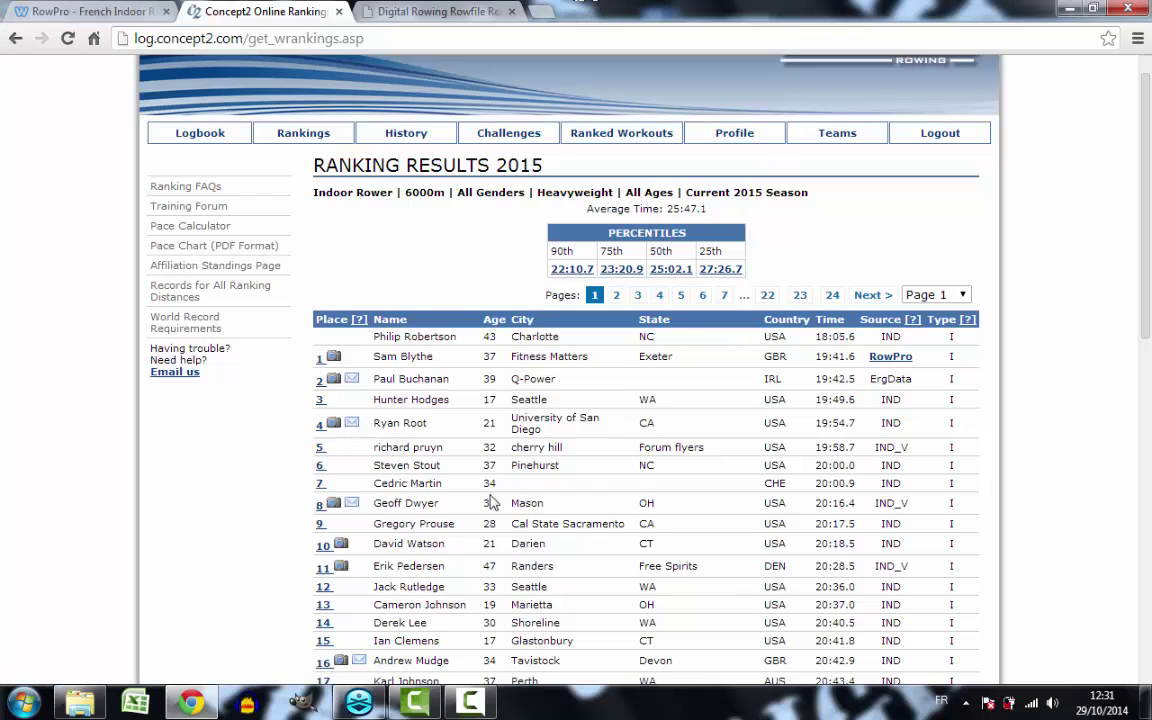
{"action": "key", "text": "alt+Tab"}
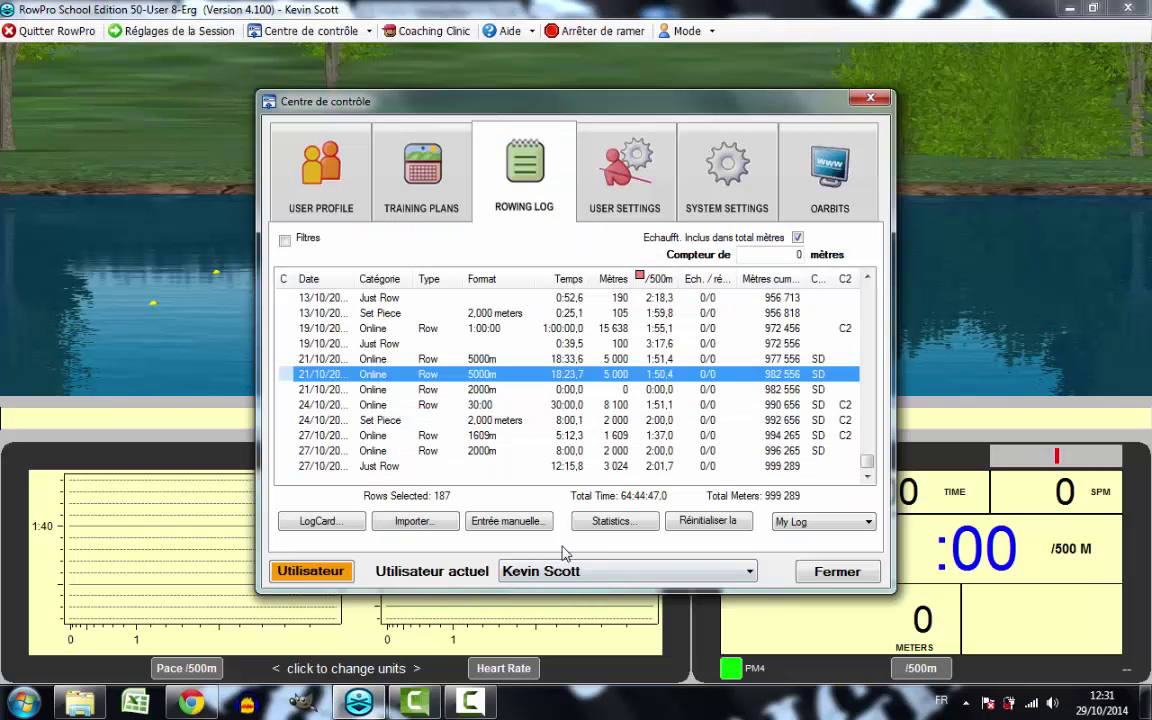
Start exporting the selected 5000m row with the Quelqu'un option, as a file for someone else to row against
{"action": "right_click", "coordinate": [634, 380]}
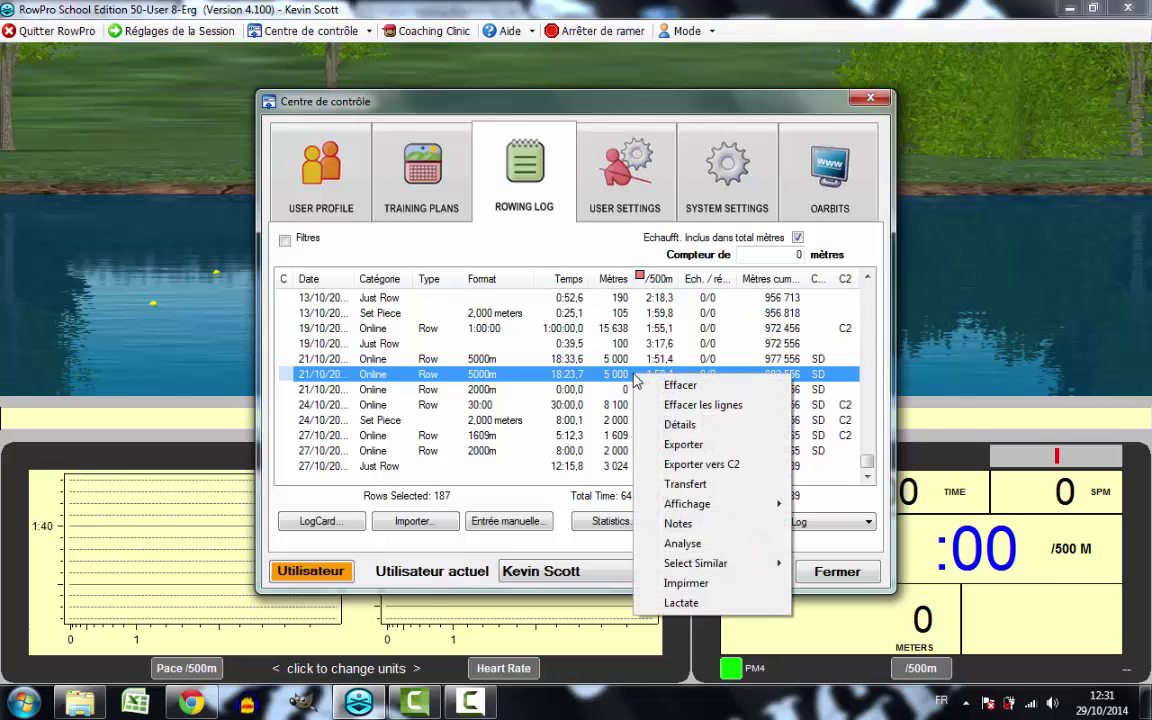
{"action": "left_click", "coordinate": [692, 446]}
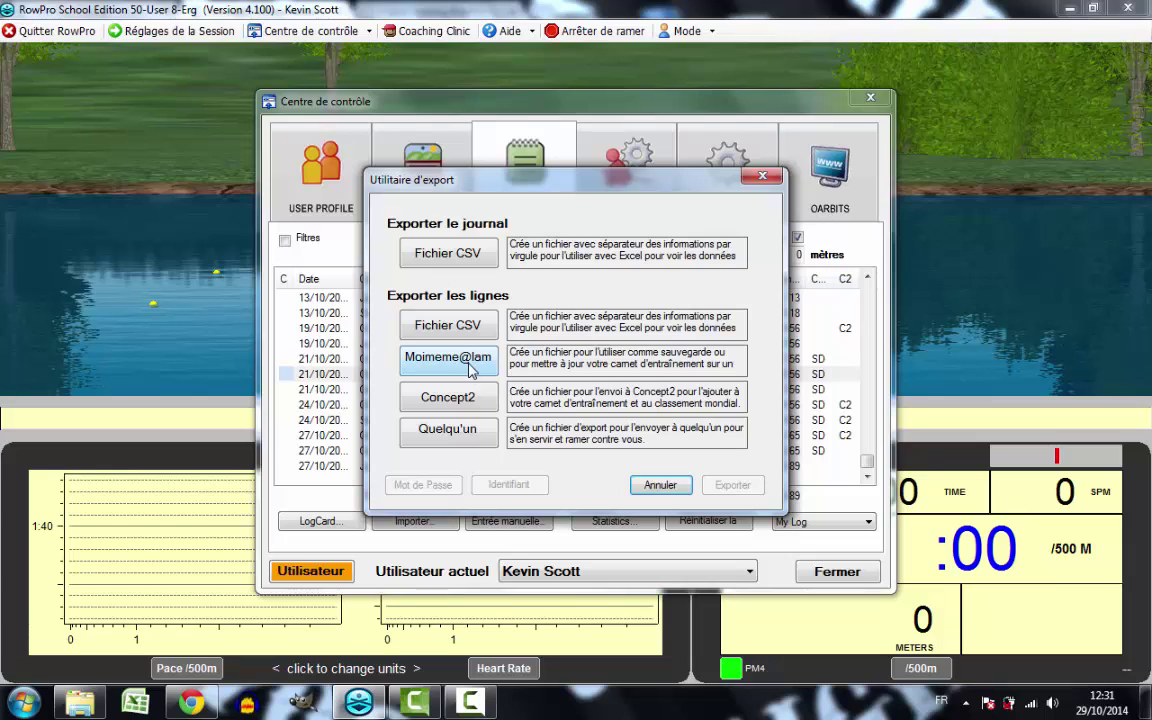
{"action": "left_click", "coordinate": [464, 435]}
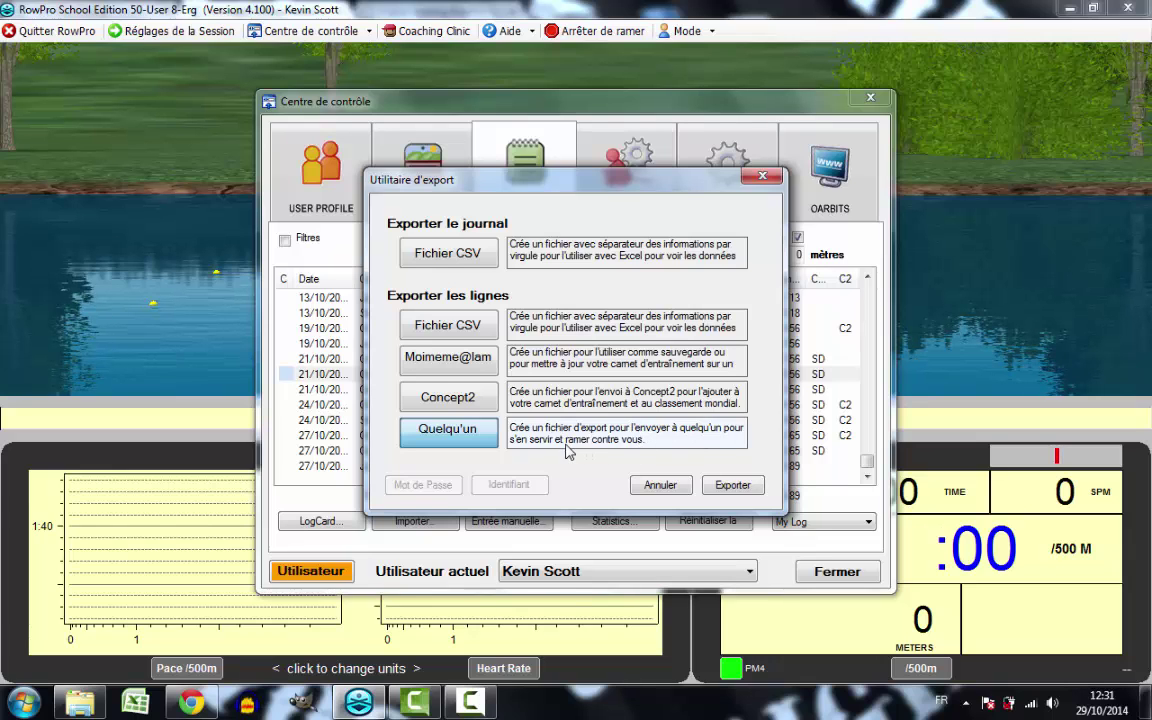
{"action": "left_click", "coordinate": [730, 486]}
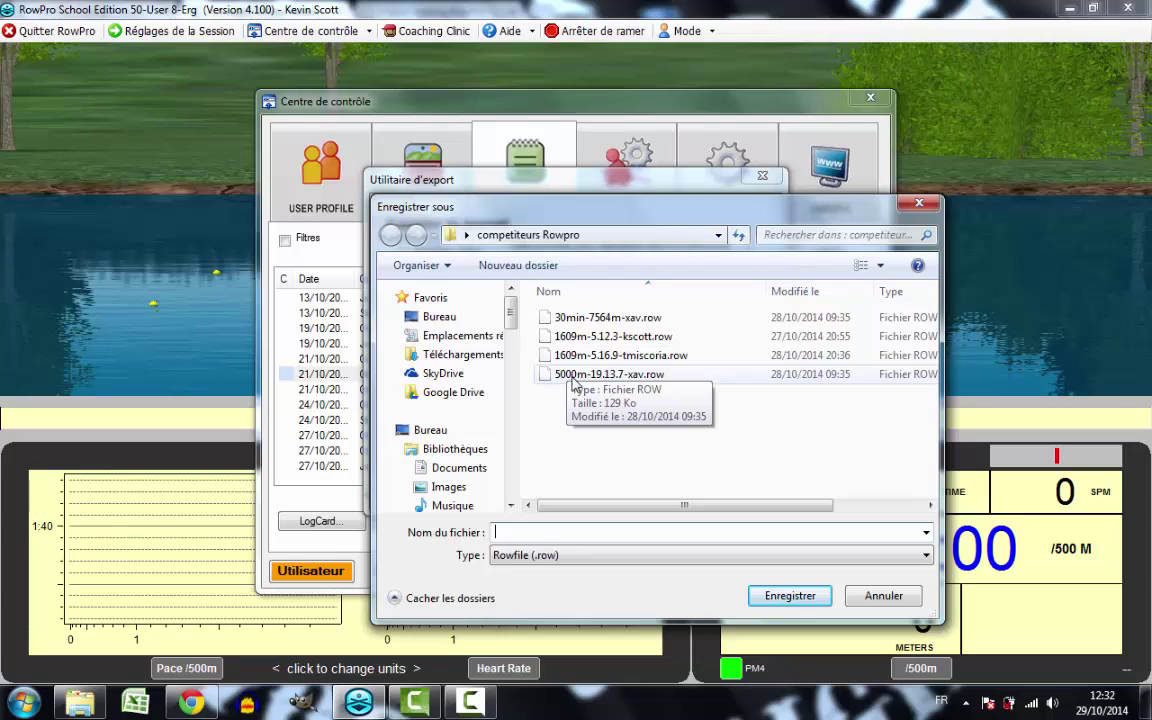
Name the export rowfile with the distance 5000m, the time 22.00.9 and the rower's name, hyphen-separated, with the .row extension
{"action": "type", "text": "5"}
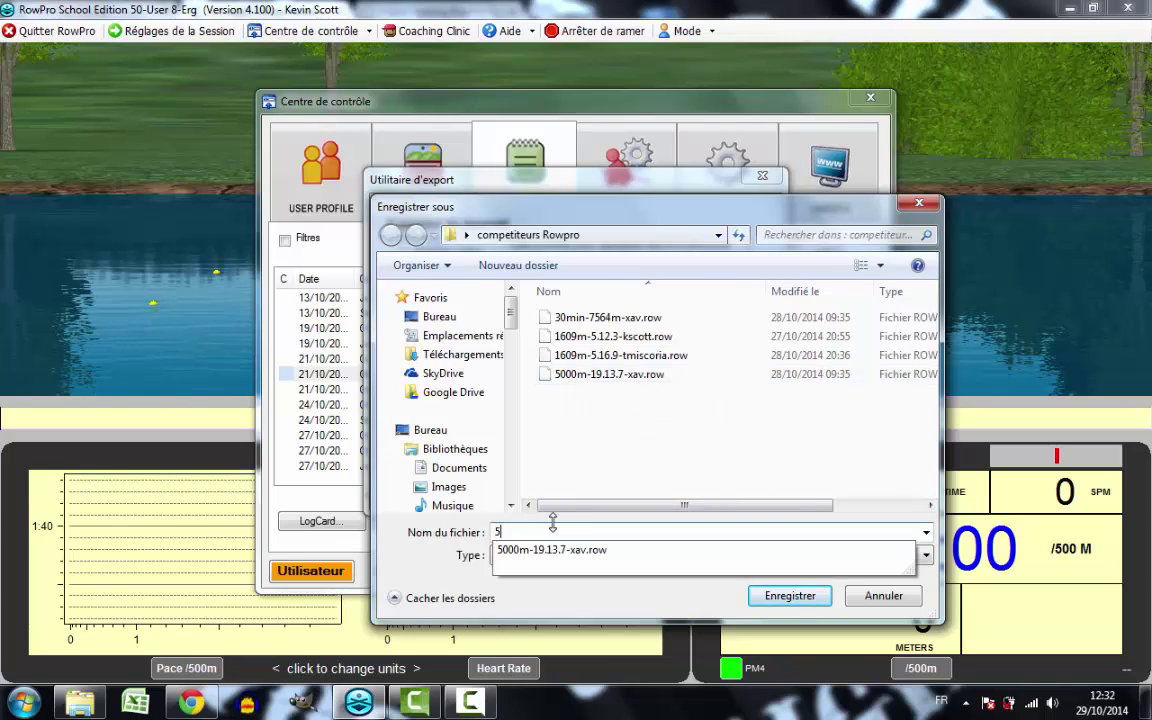
{"action": "type", "text": "000m"}
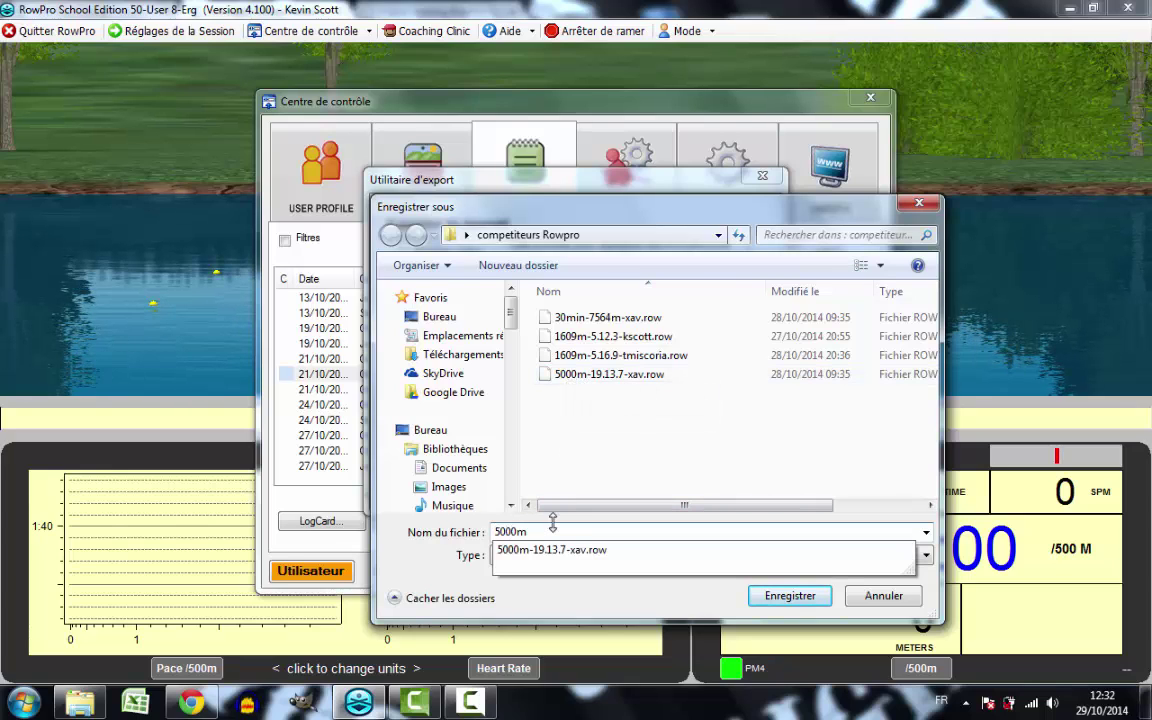
{"action": "type", "text": "-"}
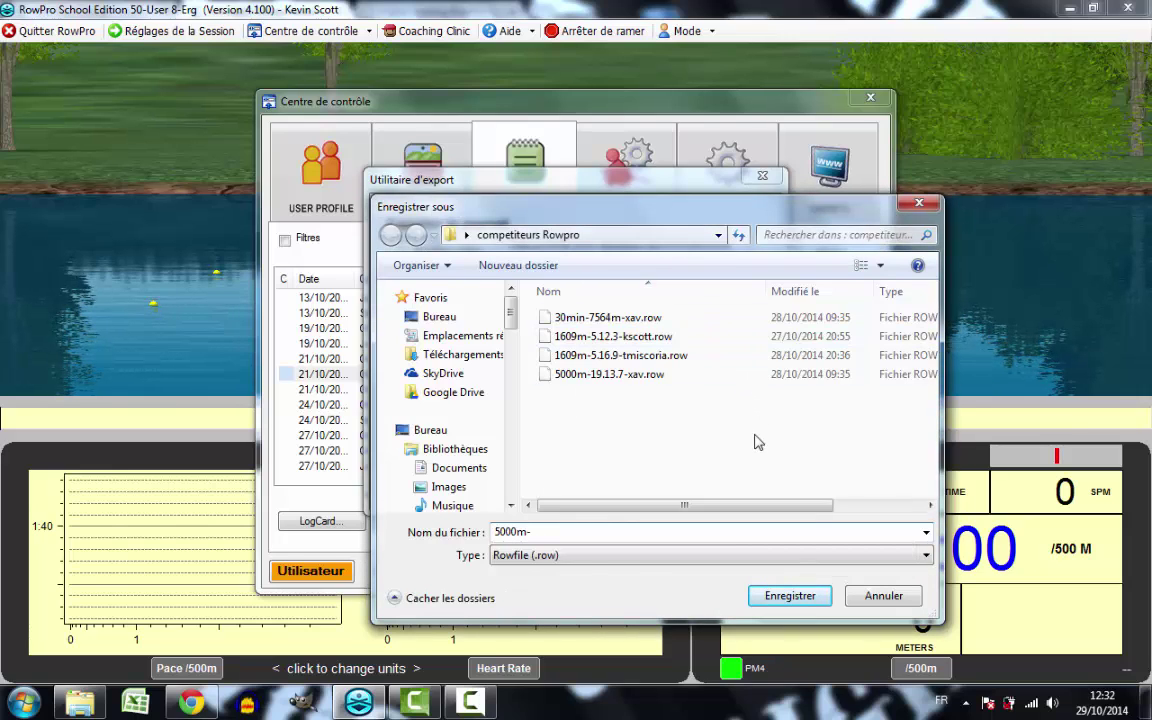
{"action": "type", "text": "22"}
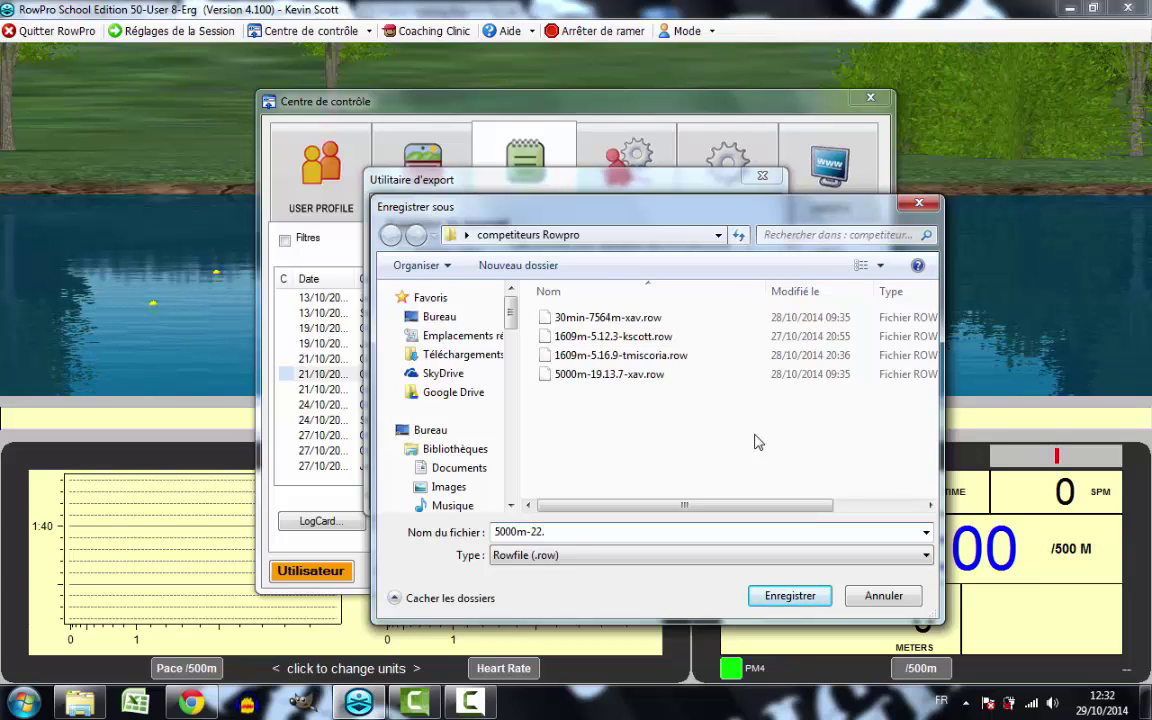
{"action": "type", "text": ".00."}
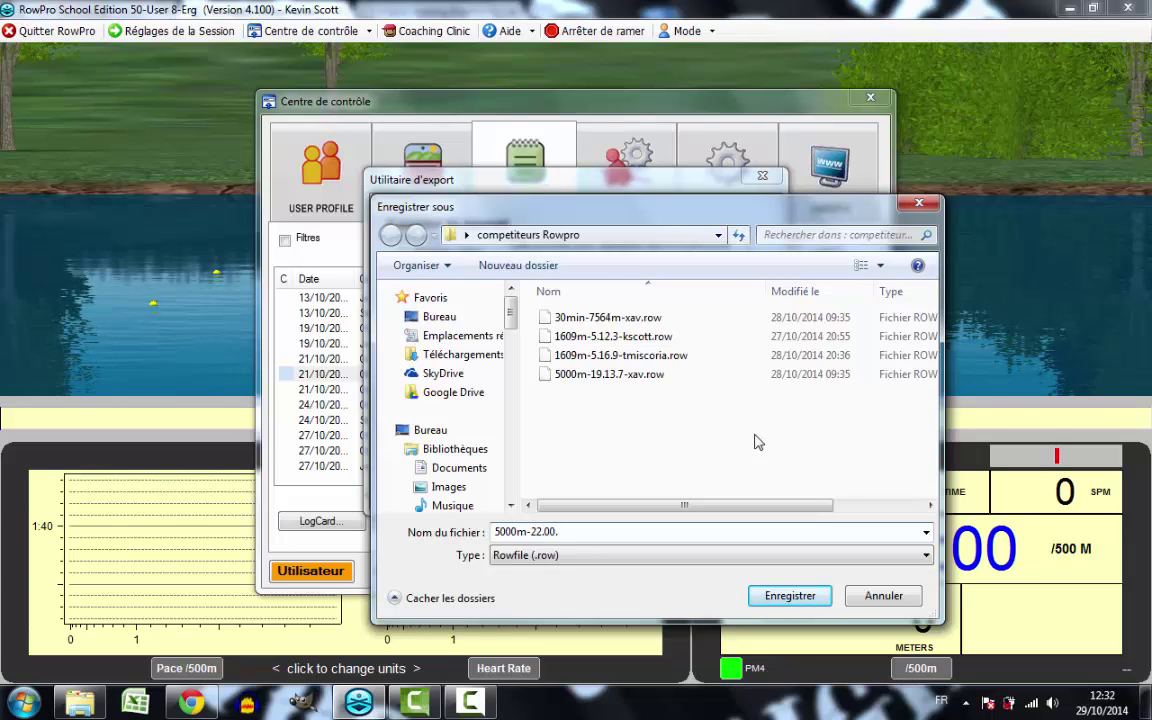
{"action": "type", "text": "9-kscott.row"}
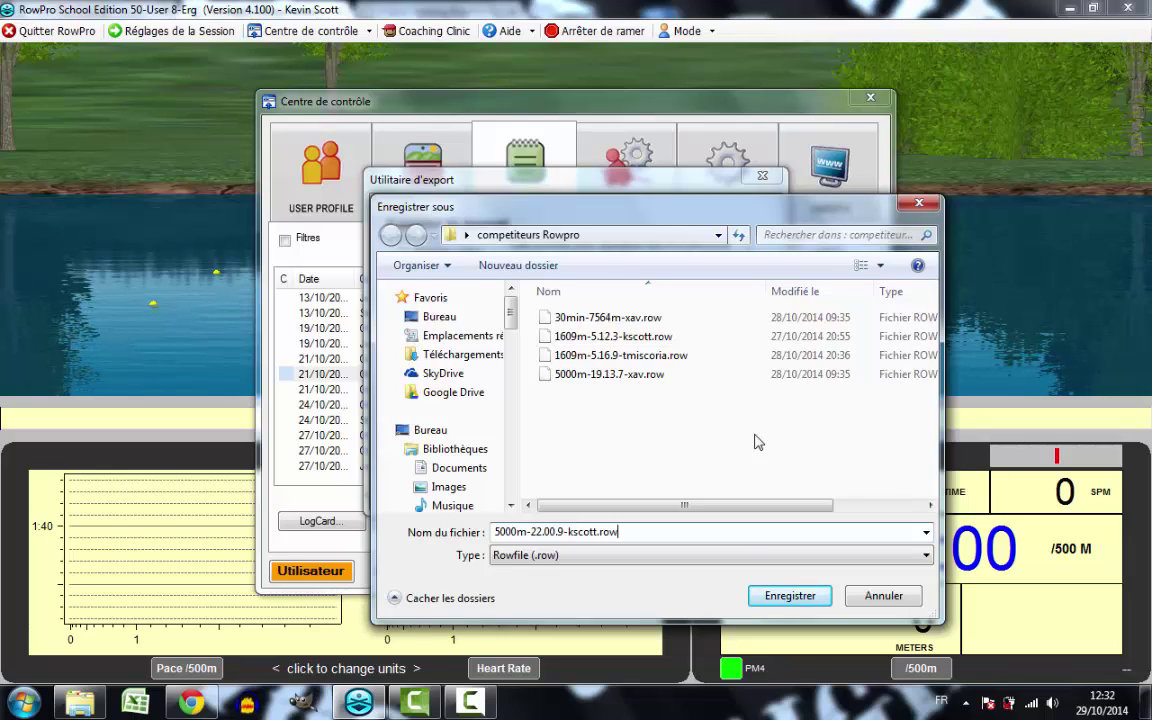
Cancel the rowfile export without saving and close the control centre
{"action": "left_click", "coordinate": [912, 603]}
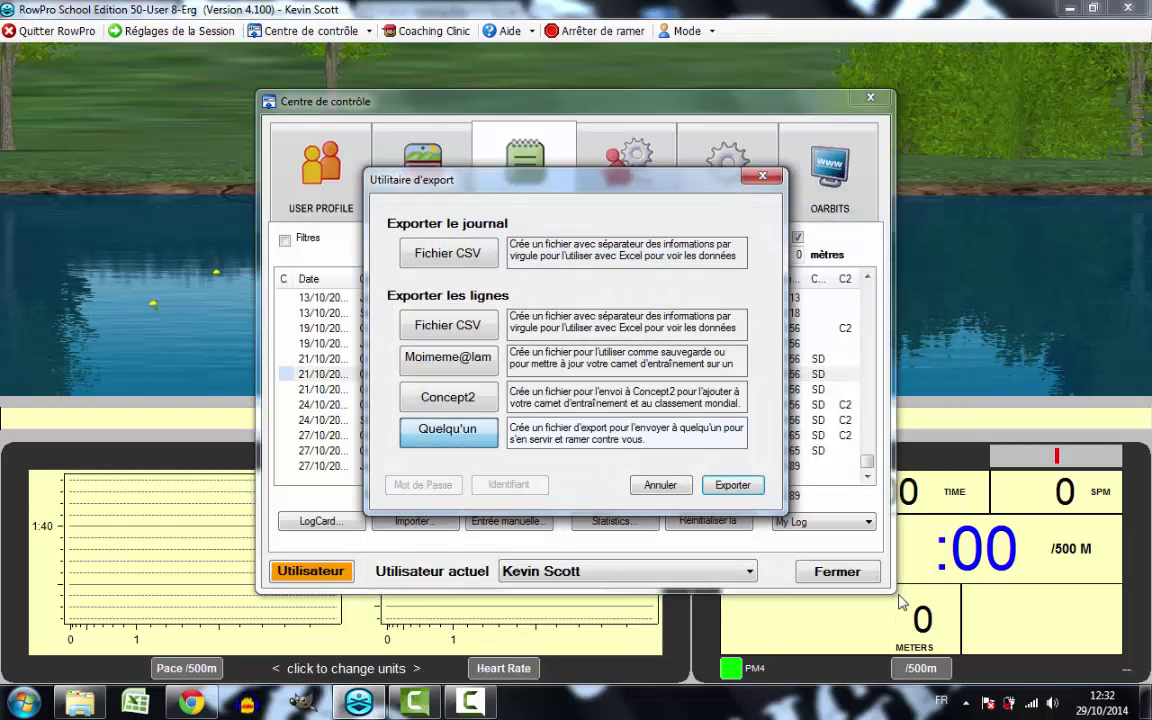
{"action": "left_click", "coordinate": [661, 485]}
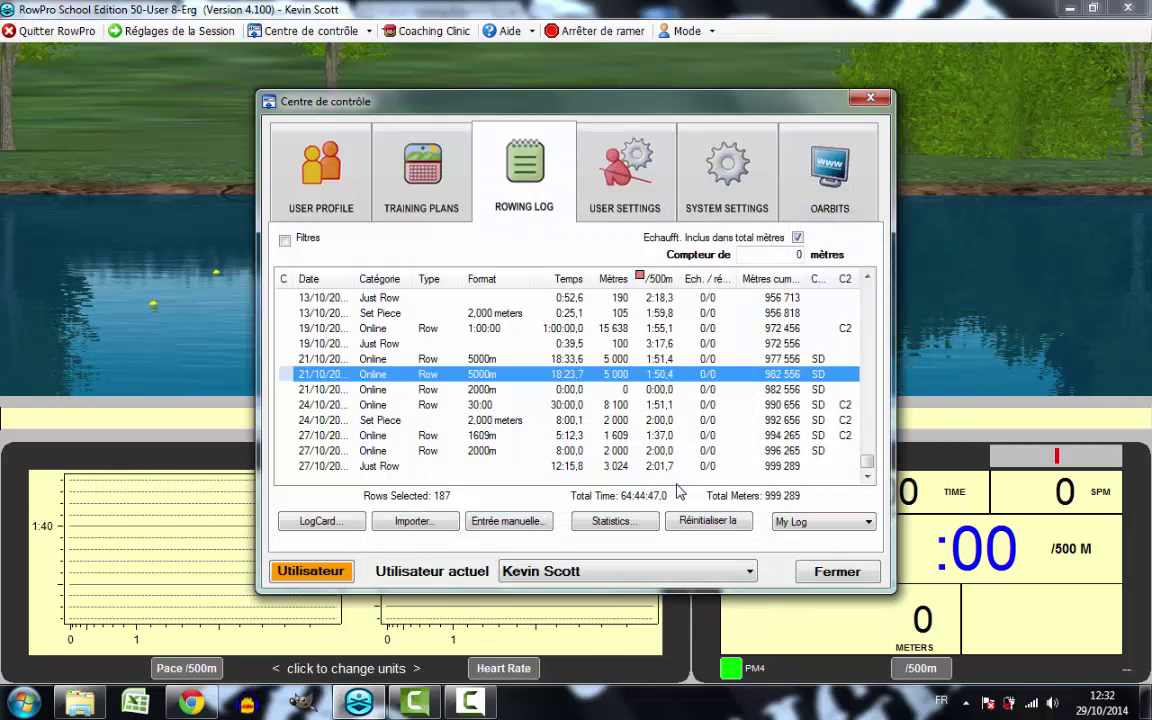
{"action": "left_click", "coordinate": [836, 572]}
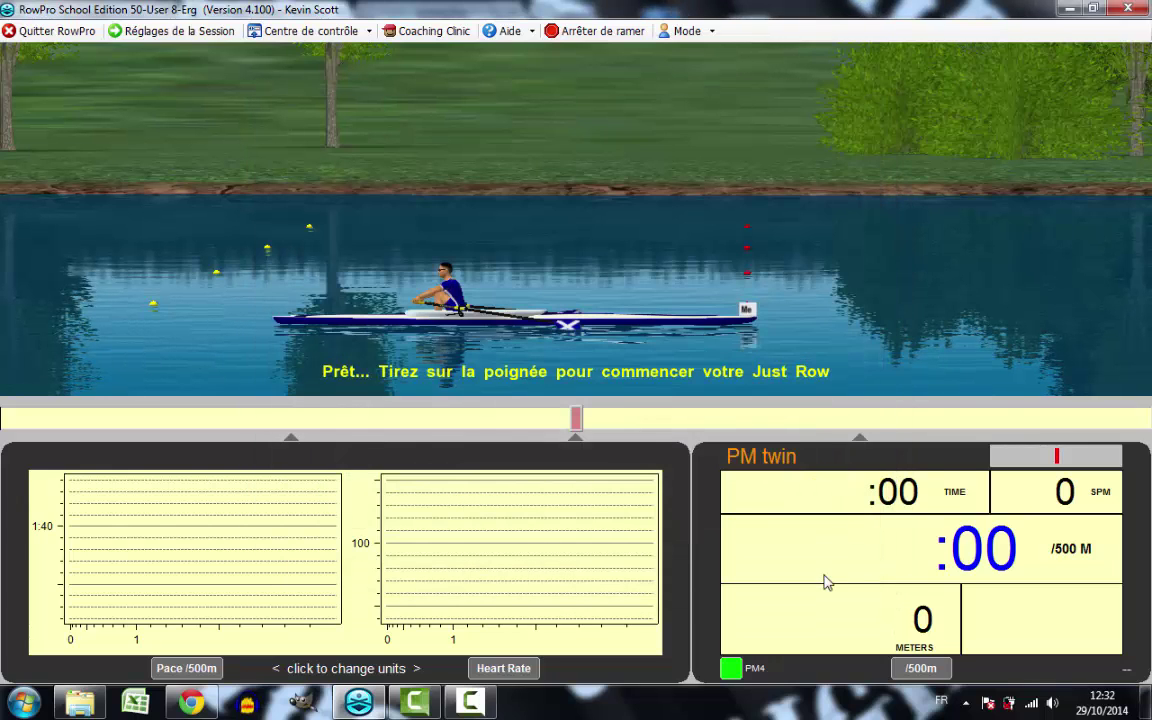